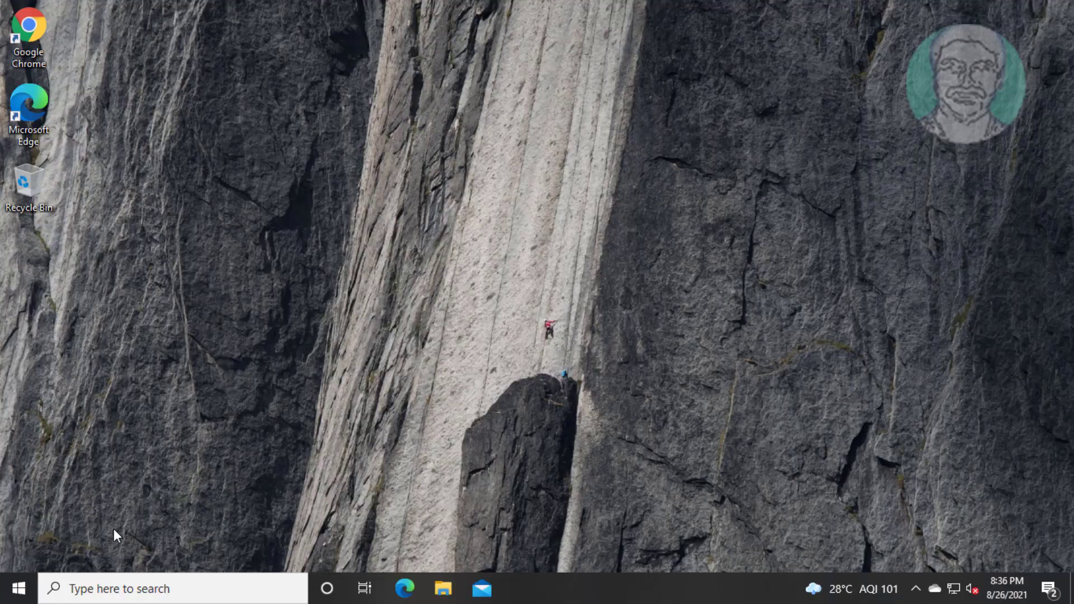
# Step: Go from the Start menu to Settings' Update & Security Troubleshoot page
pyautogui.click(17, 598)
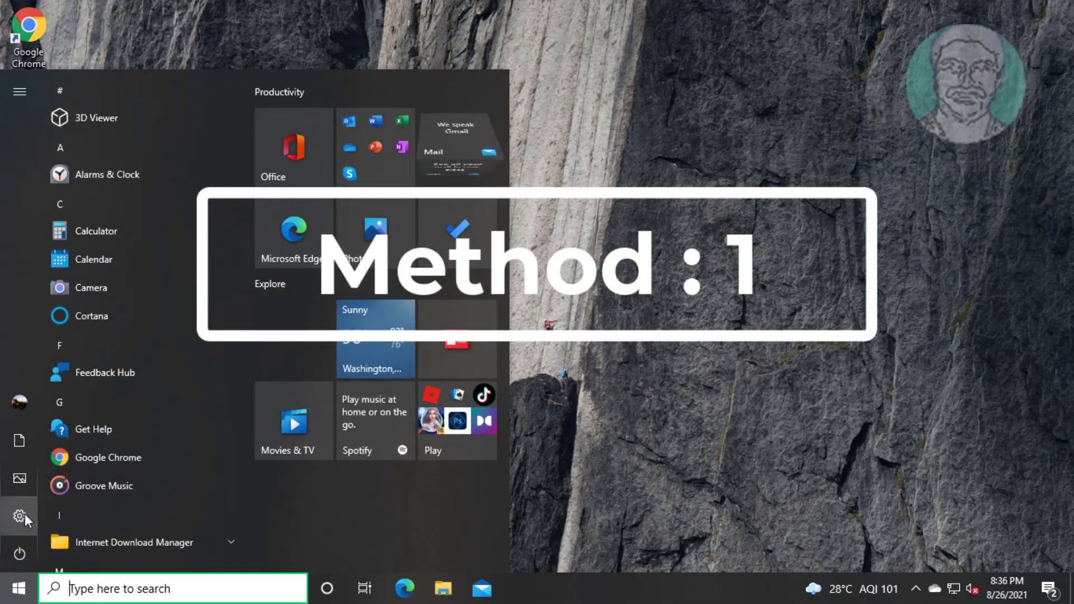
pyautogui.click(25, 513)
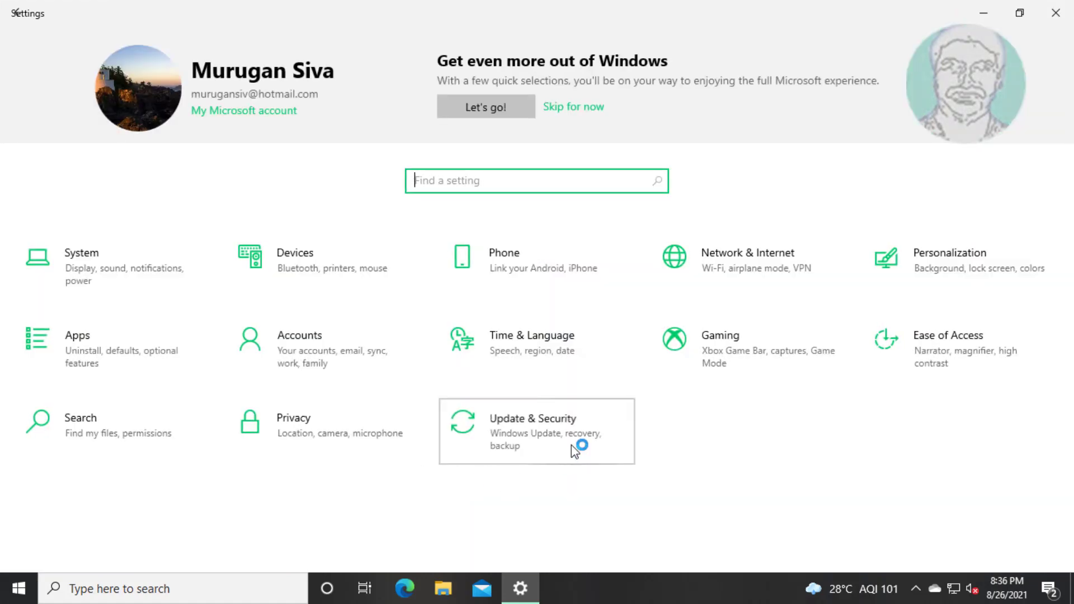
pyautogui.click(572, 445)
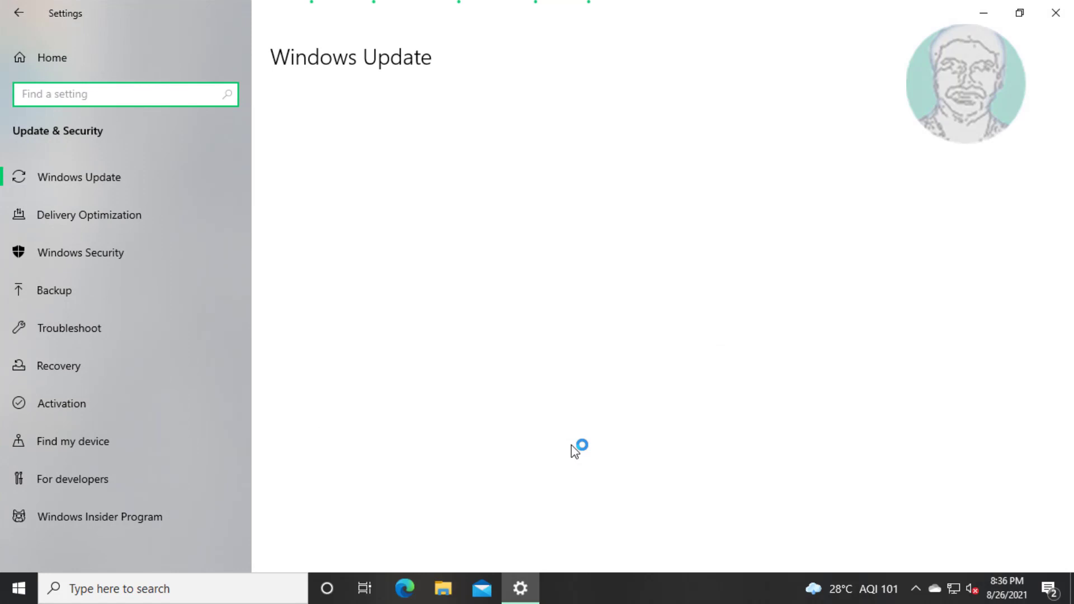
pyautogui.click(72, 333)
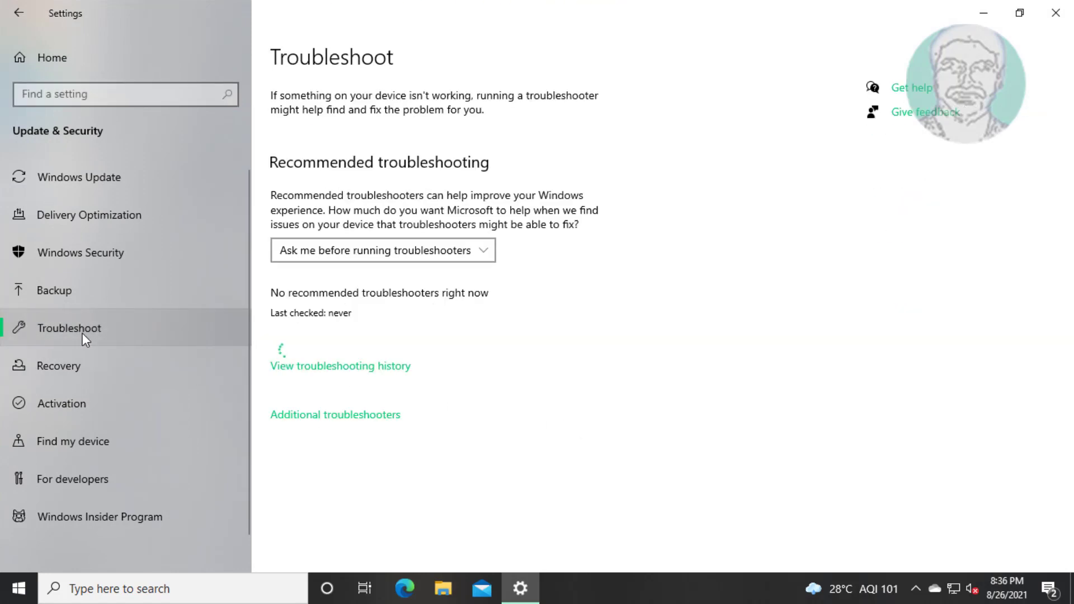
# Step: Run the Windows Update troubleshooter from Additional troubleshooters and close the Settings window
pyautogui.click(382, 416)
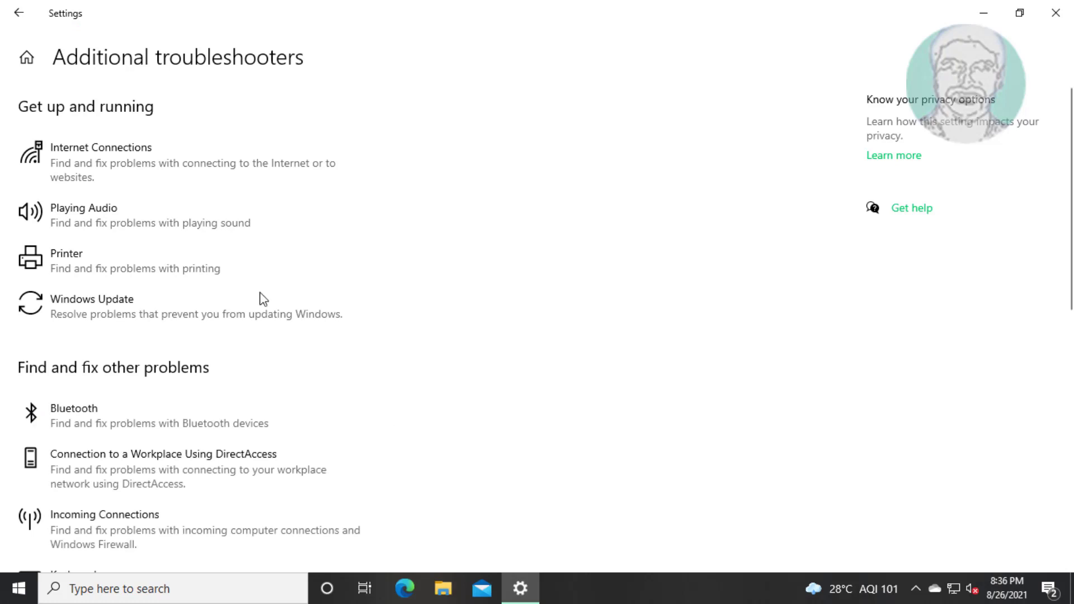
pyautogui.click(206, 308)
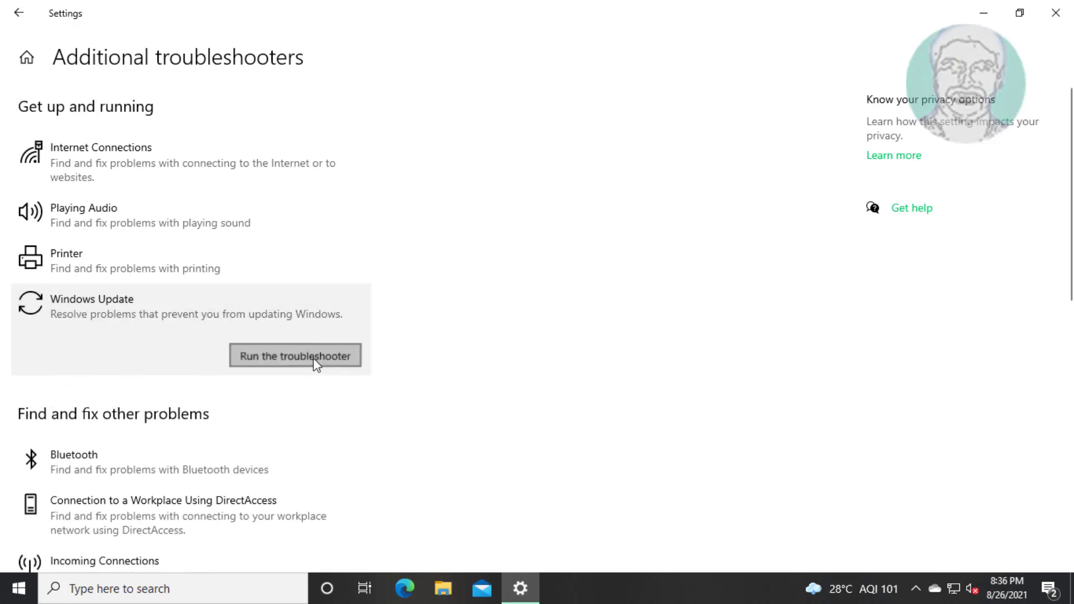
pyautogui.click(314, 357)
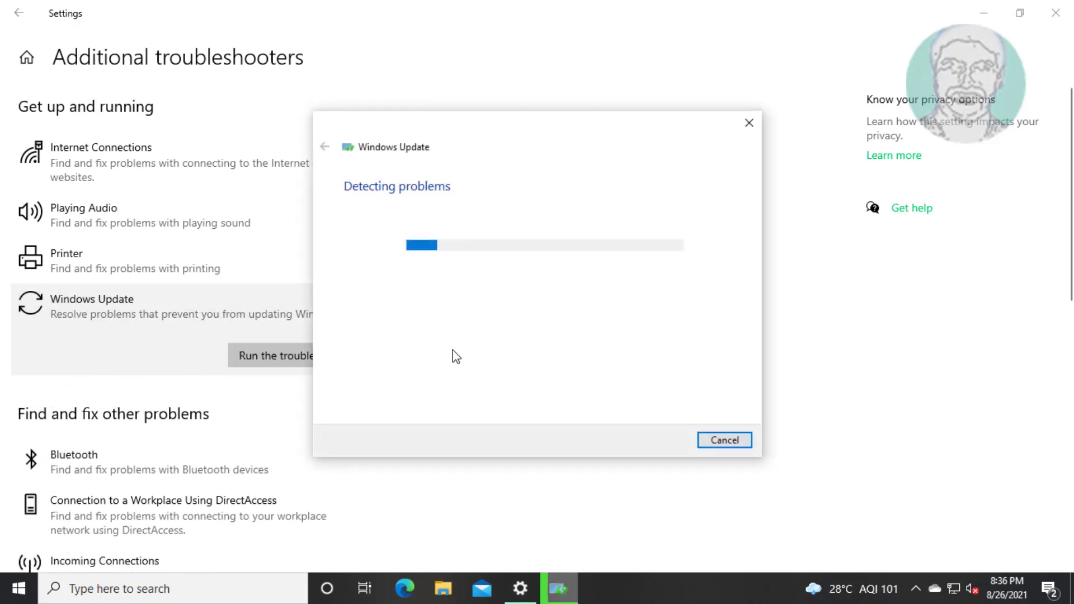
pyautogui.click(1055, 14)
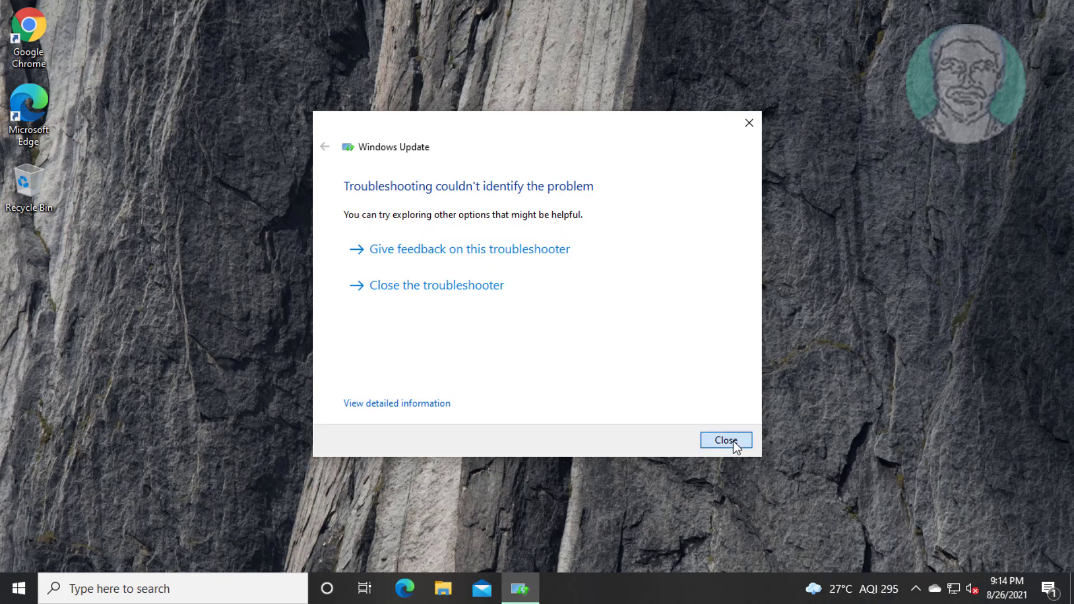
# Step: Close the finished troubleshooter and launch the Services app by searching 'services'
pyautogui.click(730, 441)
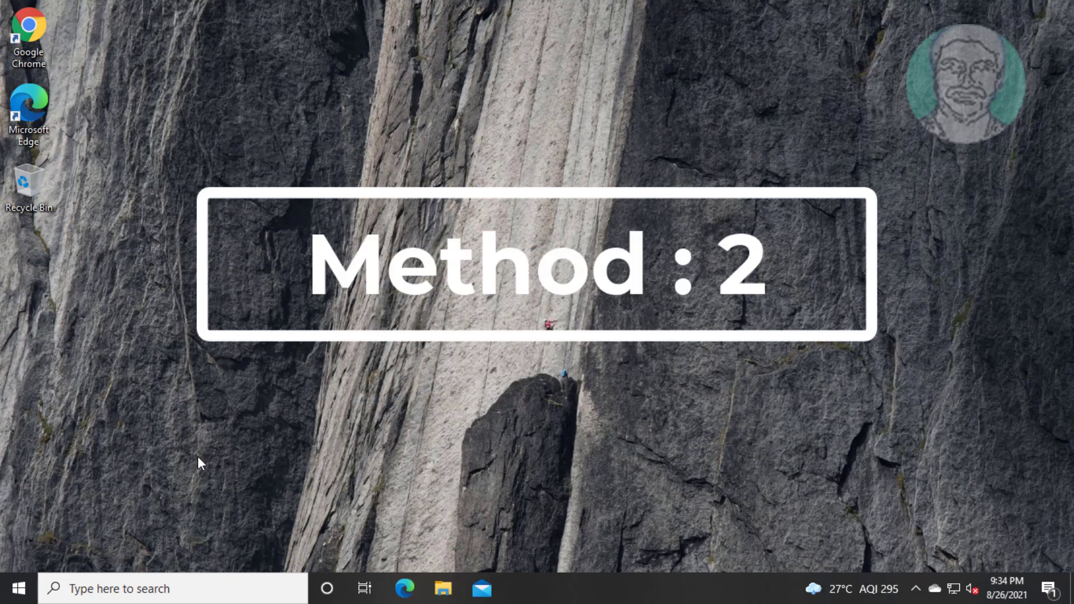
pyautogui.click(151, 586)
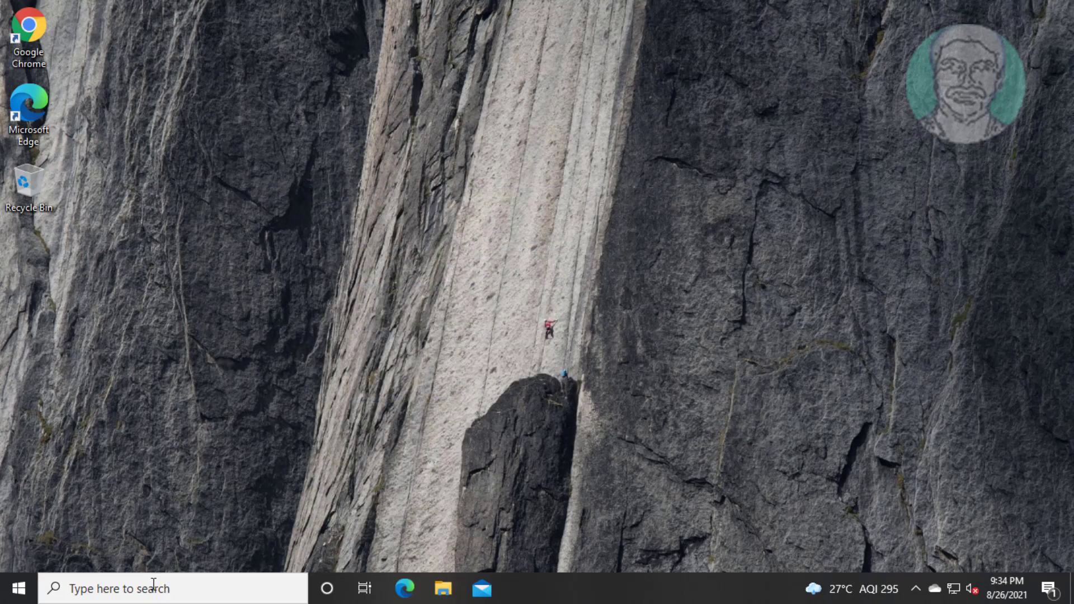
pyautogui.write('serv')
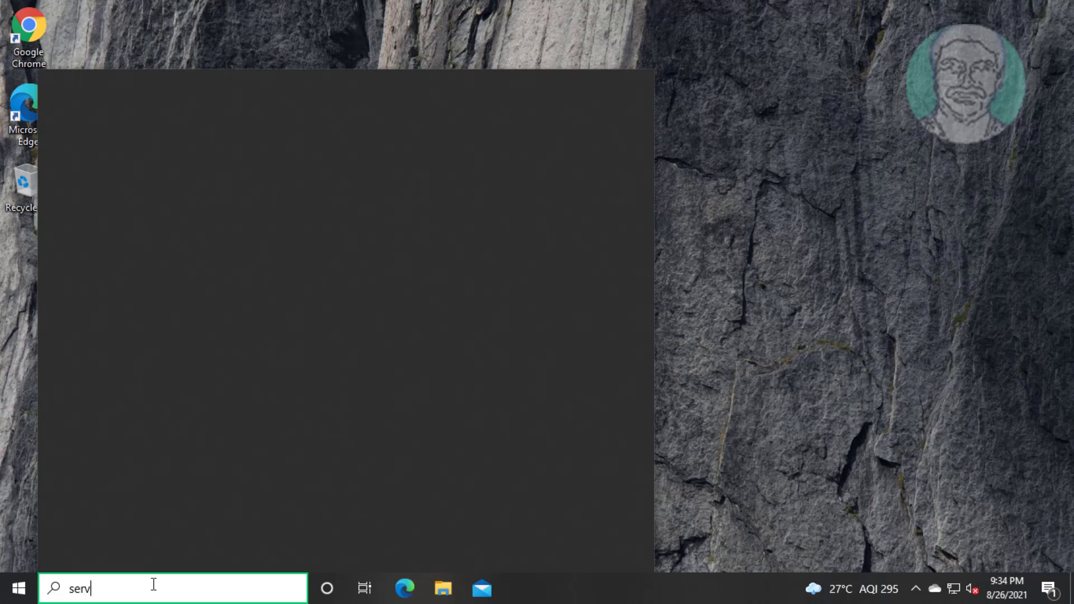
pyautogui.write('ices')
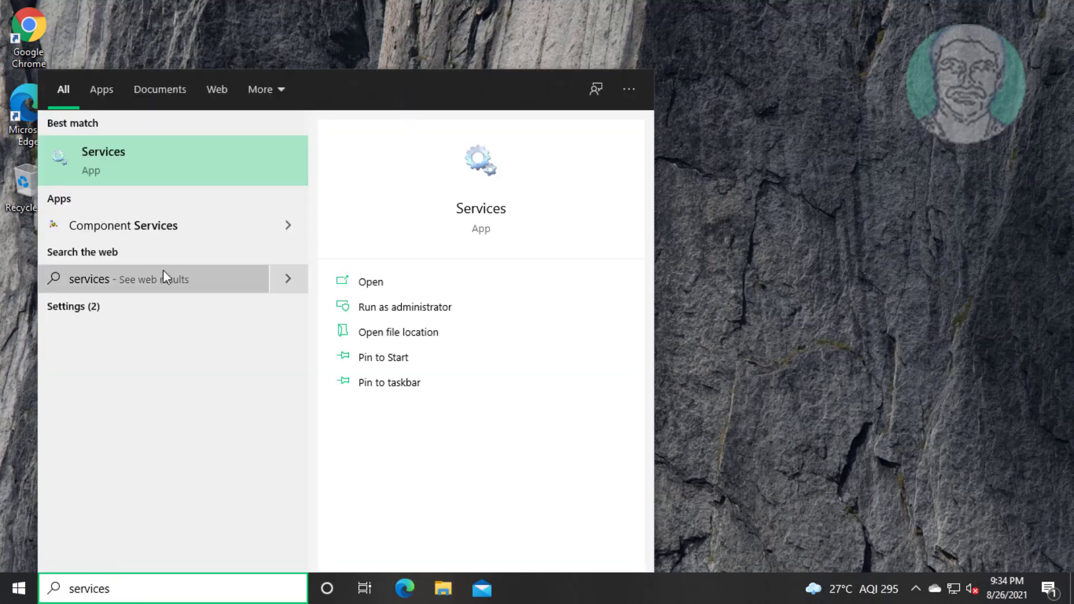
pyautogui.click(149, 161)
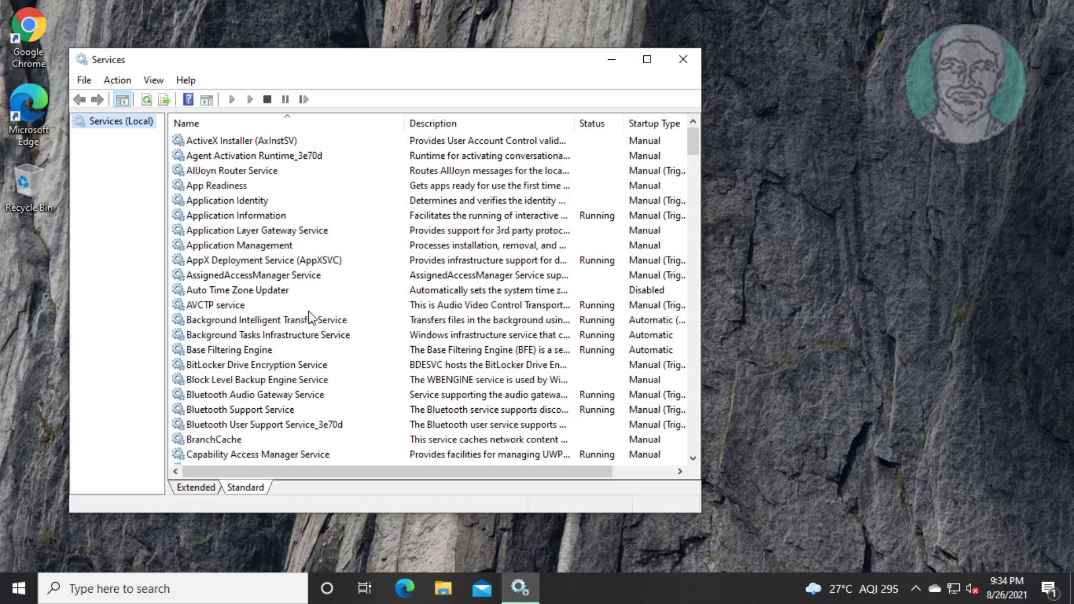
# Step: Jump to the W entries and scroll Windows Update into view in the services list
pyautogui.click(248, 342)
pyautogui.press('w')
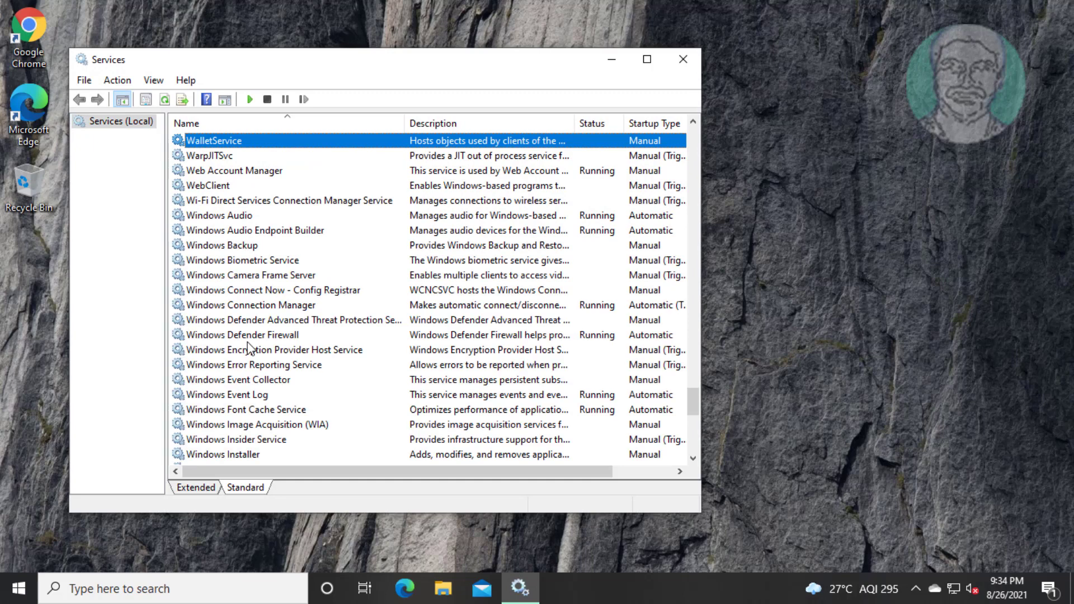
pyautogui.scroll(-7, 249, 348)
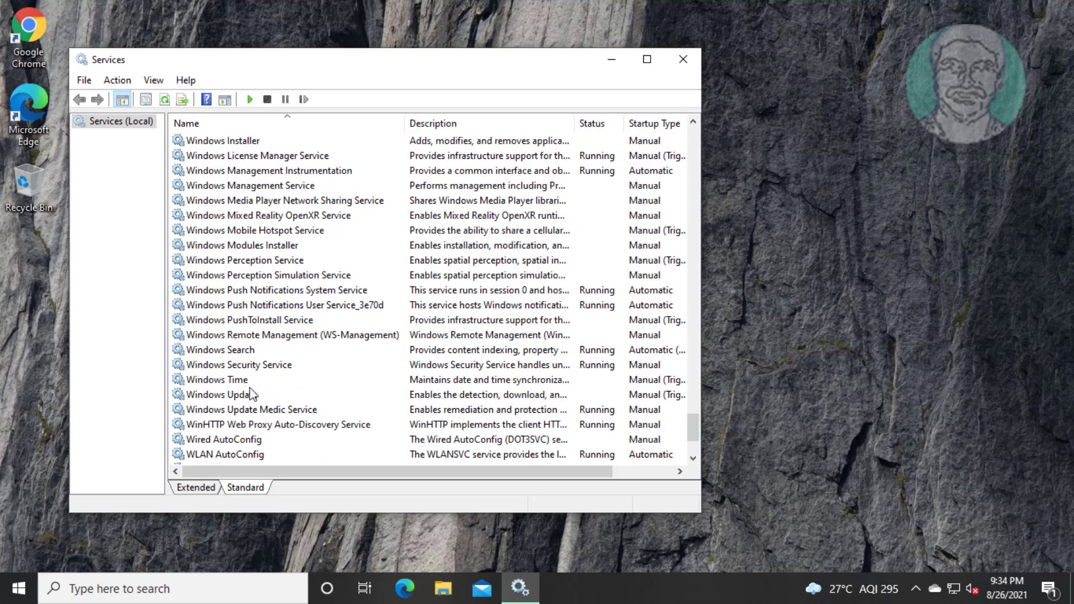
# Step: Set Windows Update's startup type to Automatic, start it, apply, and close Services
pyautogui.doubleClick(250, 394)
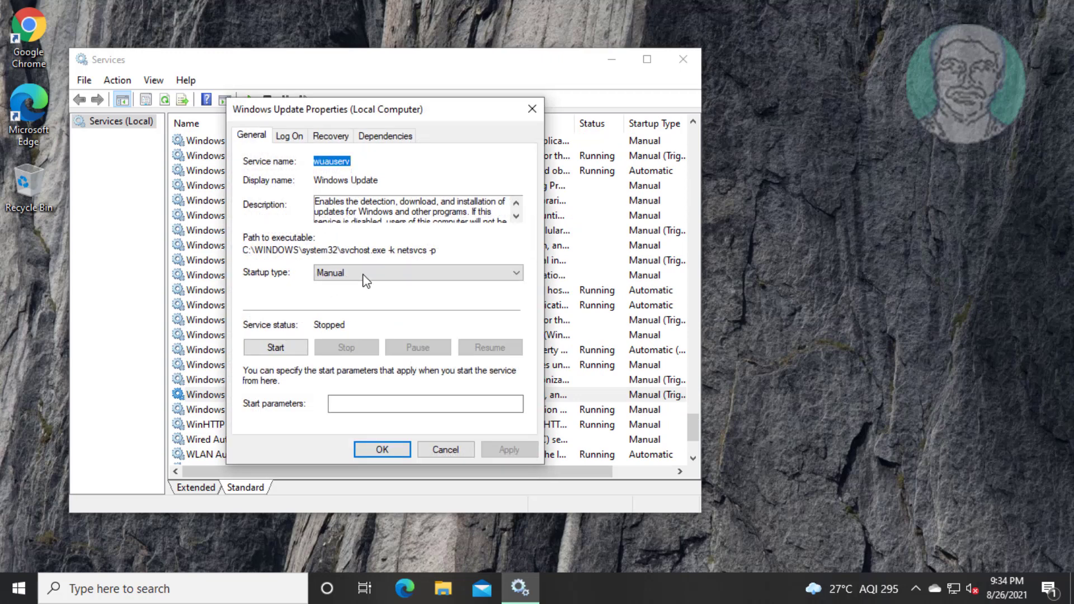
pyautogui.click(431, 273)
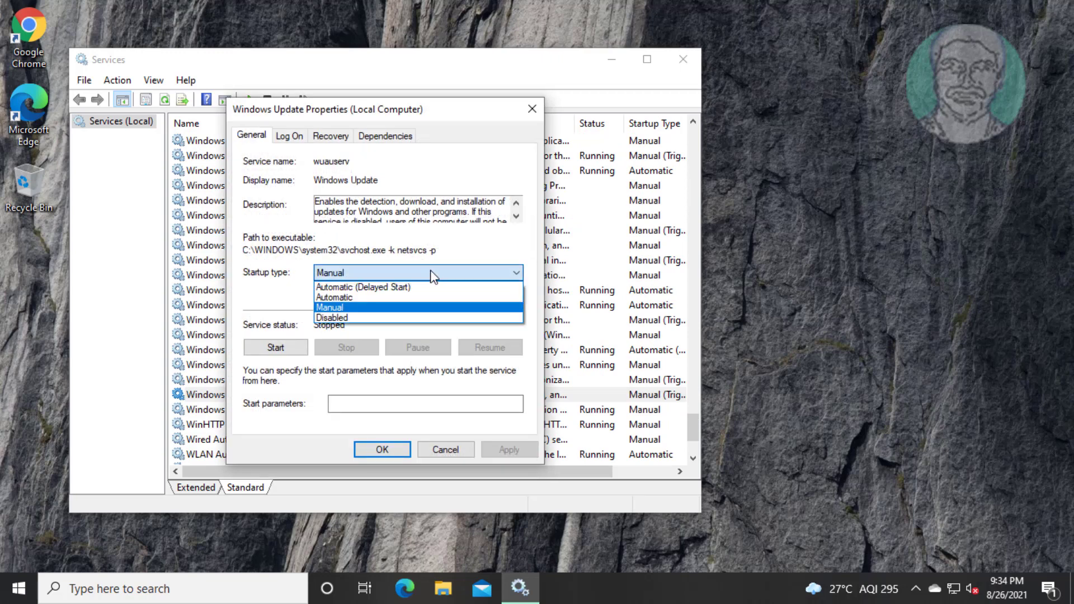
pyautogui.click(346, 297)
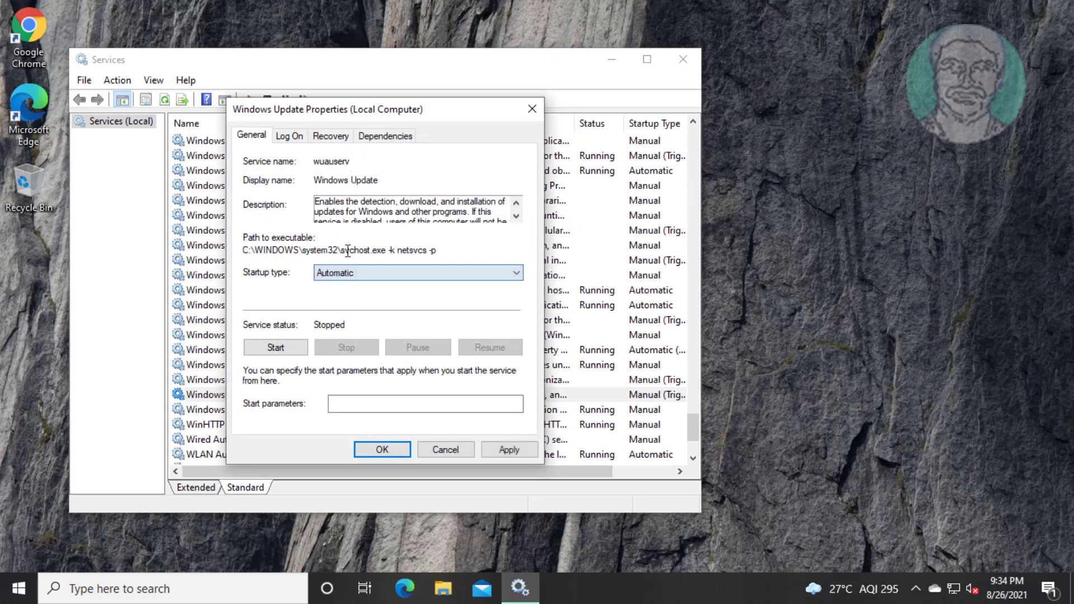
pyautogui.click(255, 342)
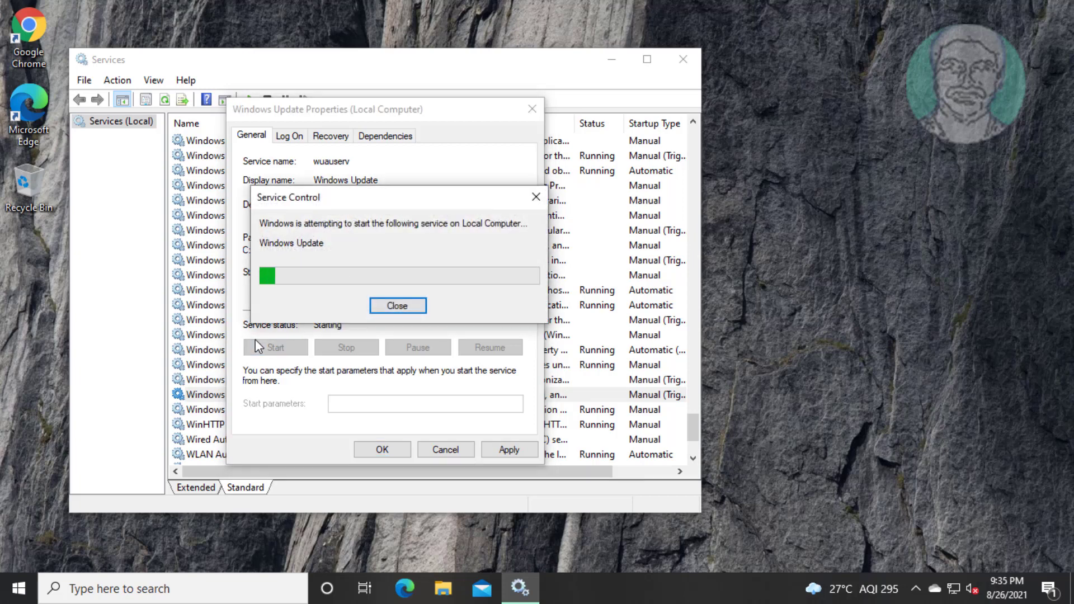
pyautogui.click(528, 450)
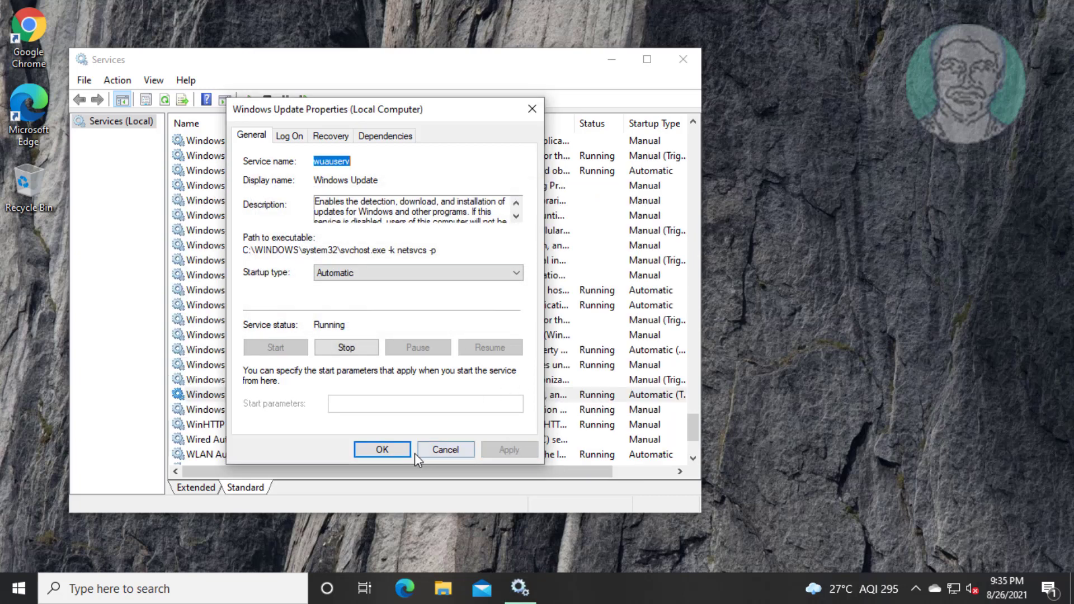
pyautogui.click(389, 452)
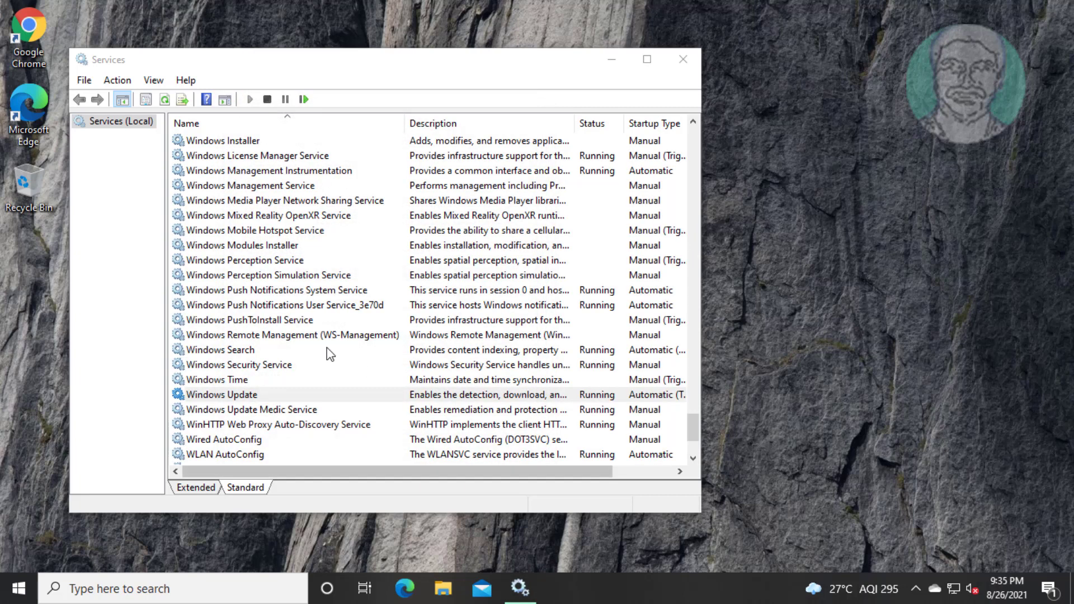
pyautogui.click(683, 63)
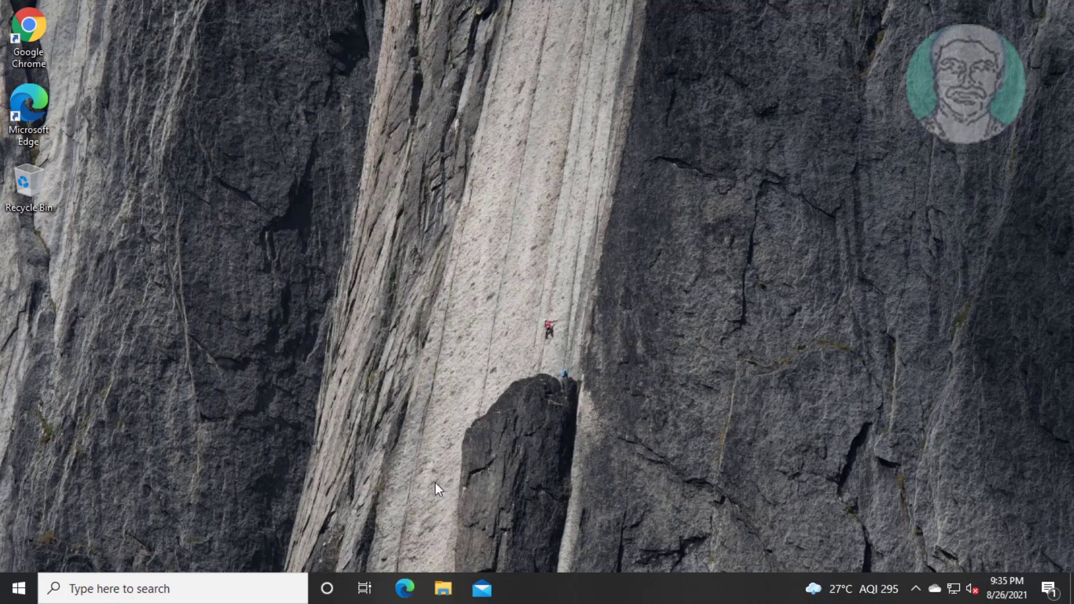
# Step: Search 'cmd' and run Command Prompt as administrator, approving the UAC prompt
pyautogui.click(148, 596)
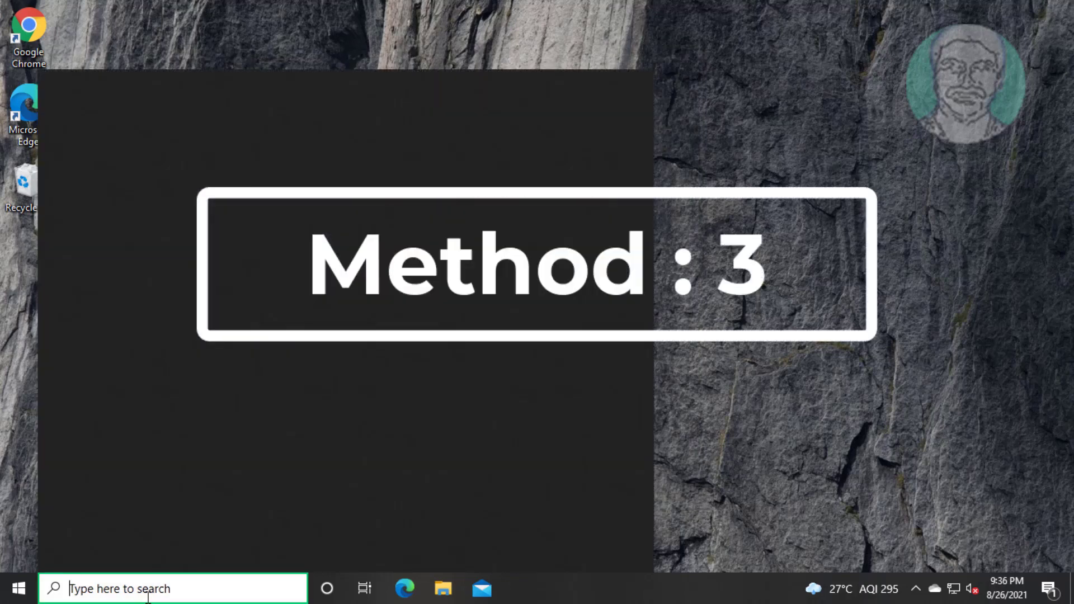
pyautogui.write('cmd')
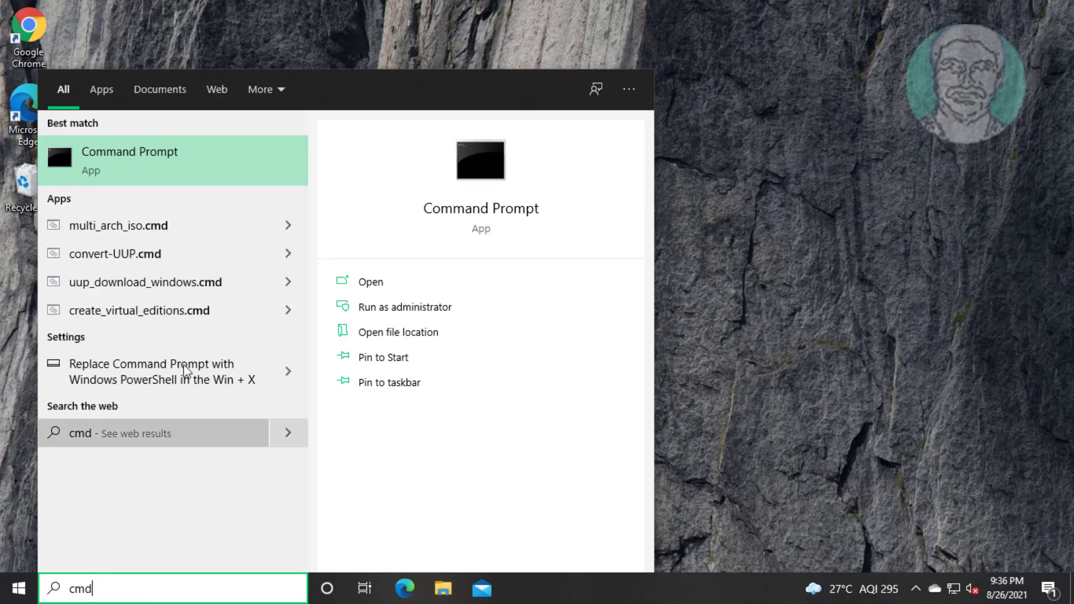
pyautogui.rightClick(161, 157)
pyautogui.click(216, 136)
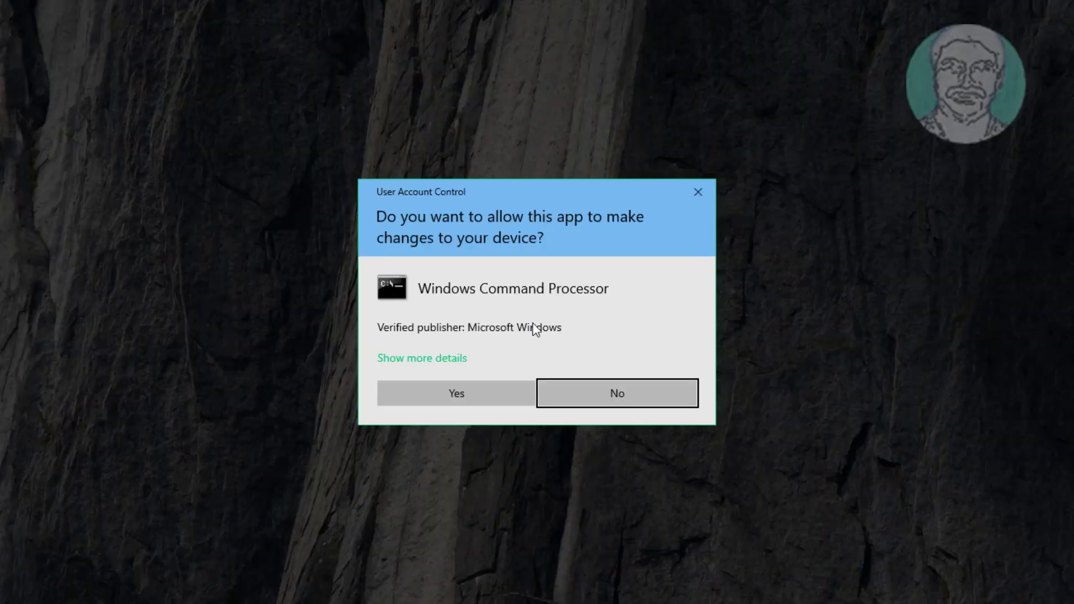
pyautogui.click(494, 394)
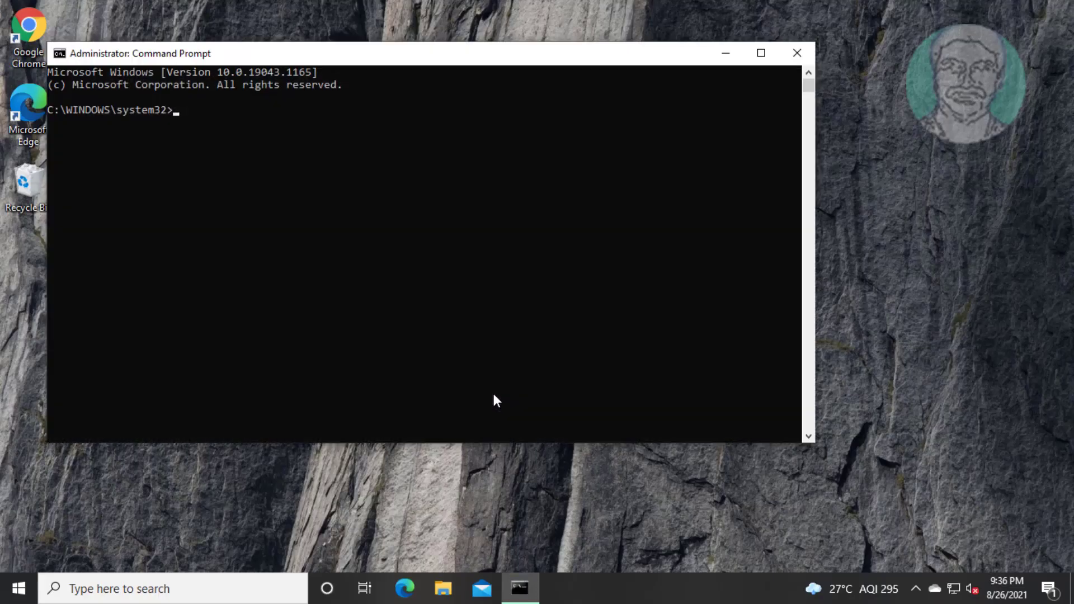
# Step: Run net stop wuauserv, net stop bits and net stop cryptsvc in Command Prompt
pyautogui.write('net stop wuauserv')
pyautogui.press('Return')
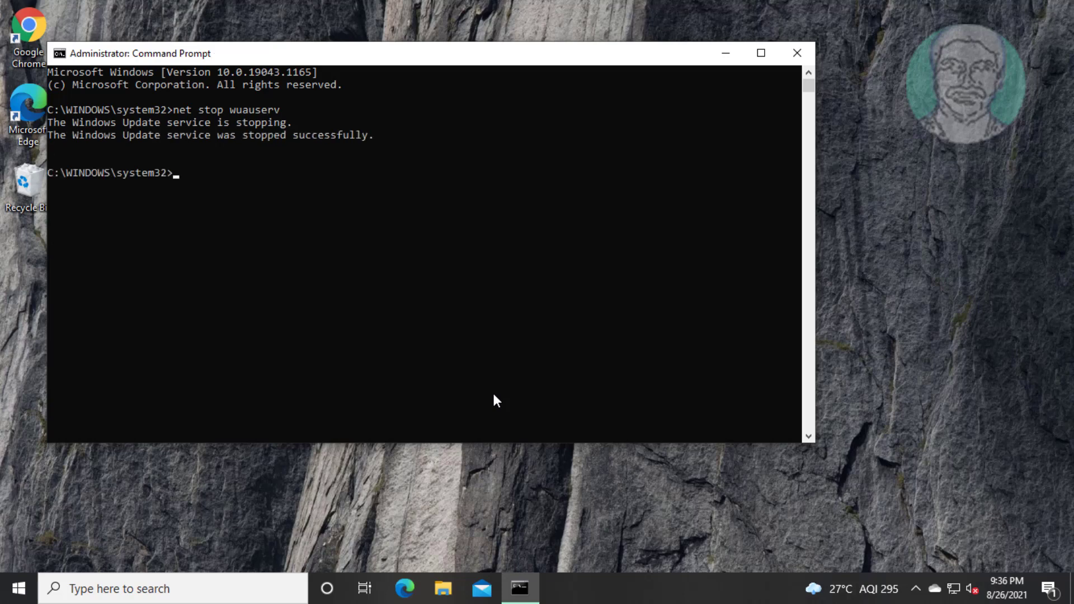
pyautogui.write('net stop bits')
pyautogui.press('Return')
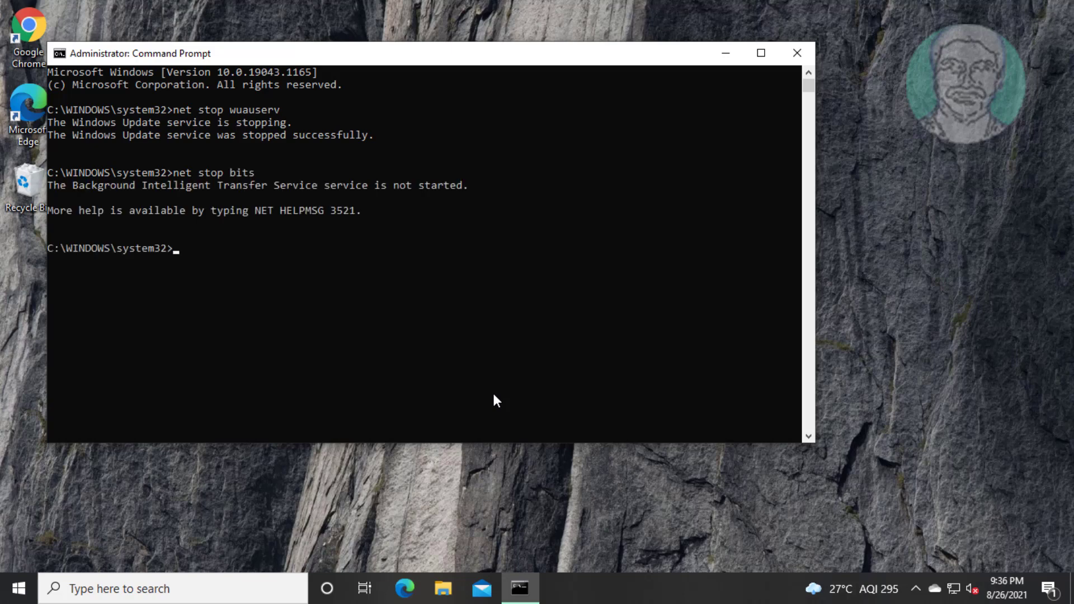
pyautogui.write('net stop cryptsvc')
pyautogui.press('Return')
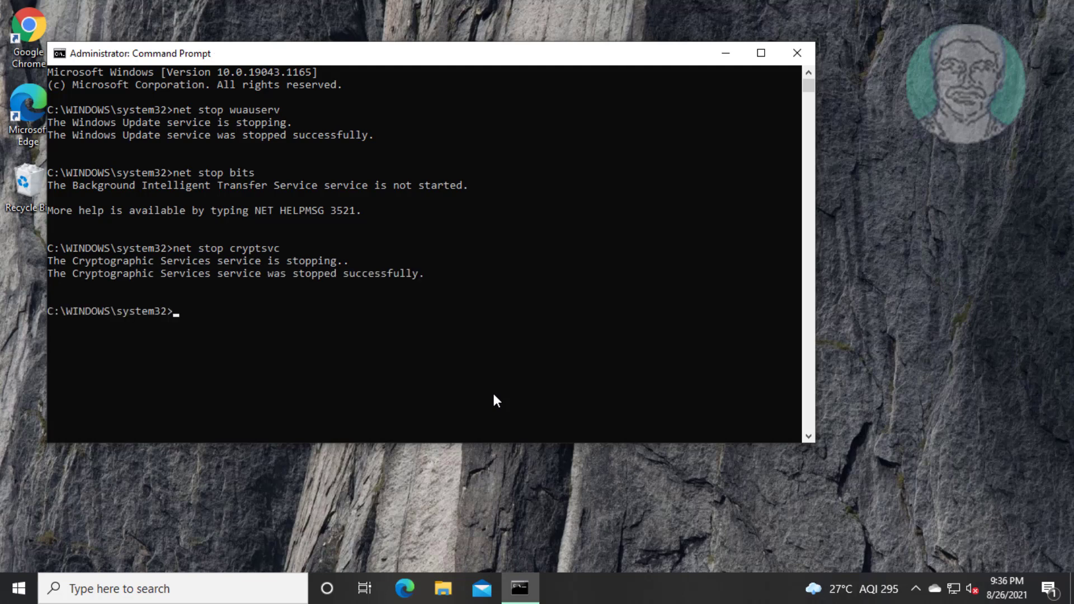
# Step: Rename c:\windows\softwaredistribution to softwaredistribution.old, then type the catroot2-to-catroot2.old rename
pyautogui.write('ren c:\\windows\\softw')
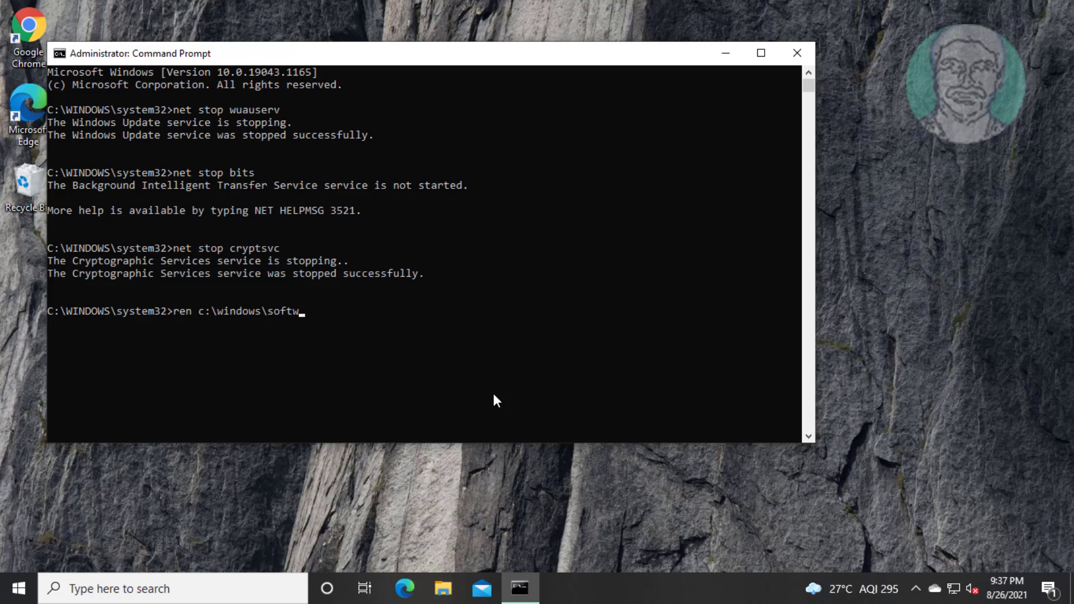
pyautogui.write('aredistribution software')
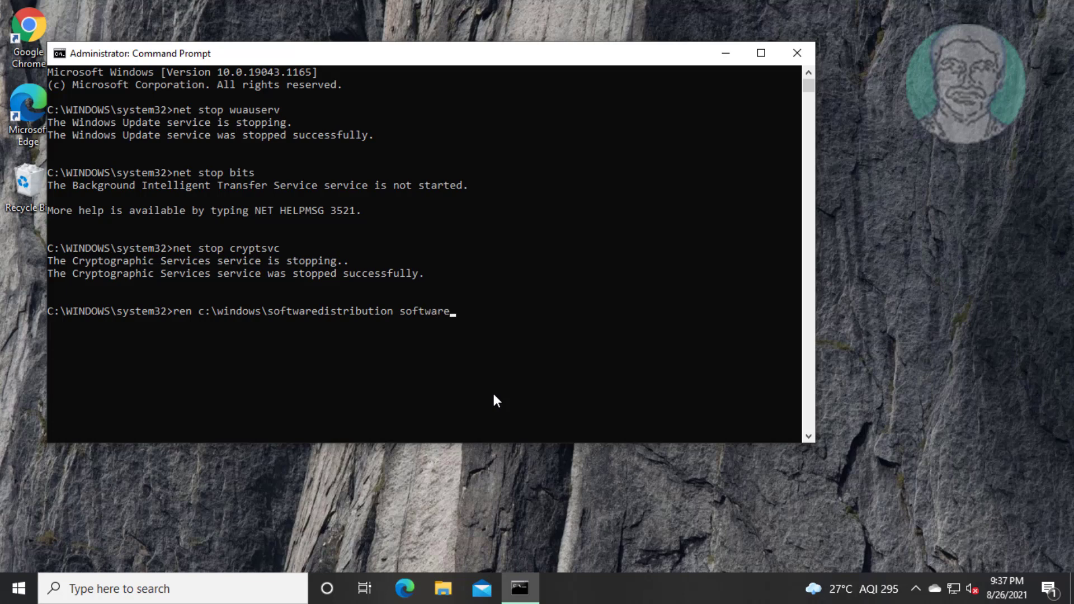
pyautogui.write('distribu')
pyautogui.write('tion.ol')
pyautogui.write('d')
pyautogui.press('Return')
# Step: Rename the system32 catroot2 folder to catroot2.old, then enter net start wuauserv
pyautogui.write('re')
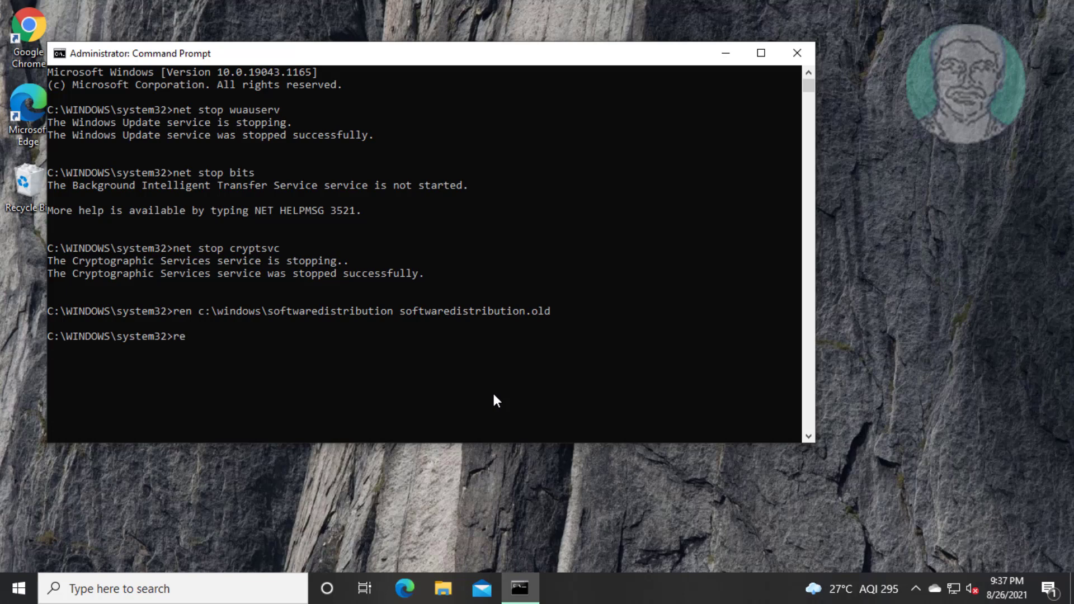
pyautogui.write('n c:\\windows\\system32\\catroot2 catroot2.old')
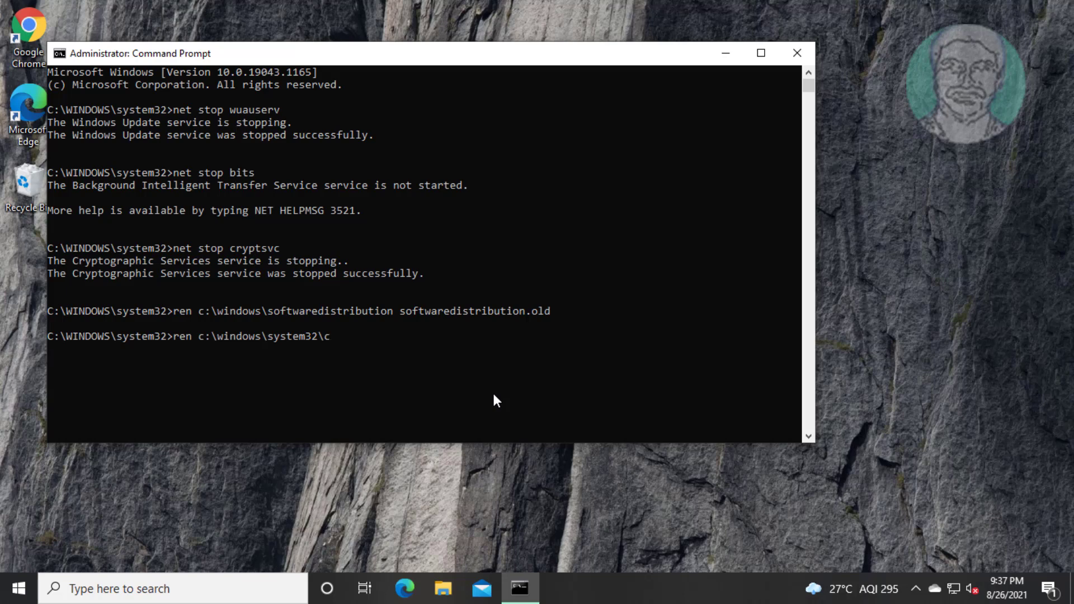
# Step: Rename c:\windows\softwaredistribution to softwaredistribution.old, then type the catroot2-to-catroot2.old rename
# Step: Rename the system32 catroot2 folder to catroot2.old, then enter net start wuauserv
pyautogui.write('atroot2 catroot2.old')
pyautogui.press('Return')
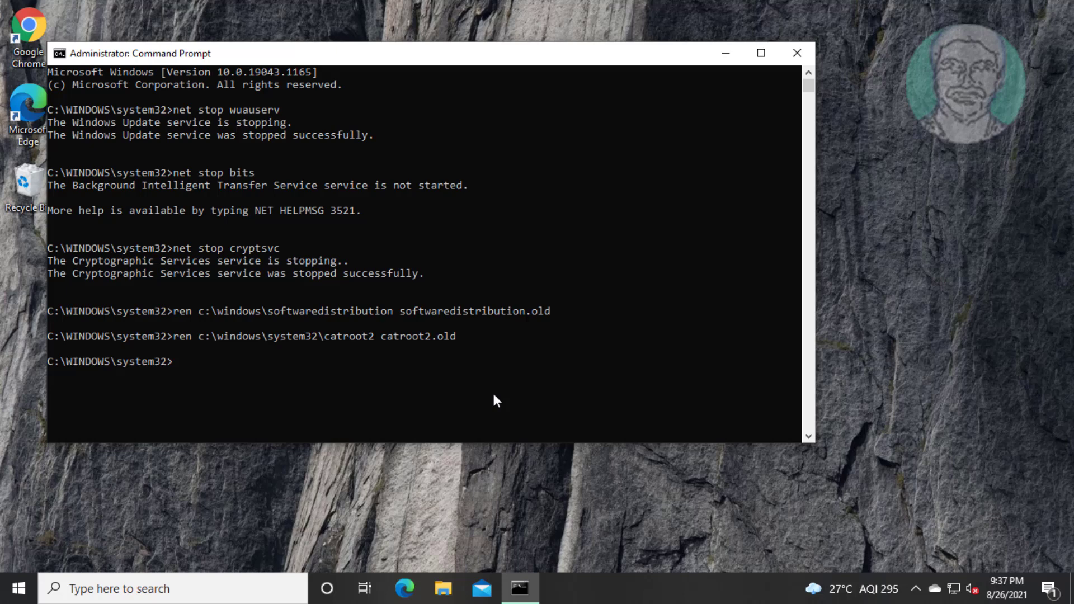
pyautogui.write('net start wuauserv')
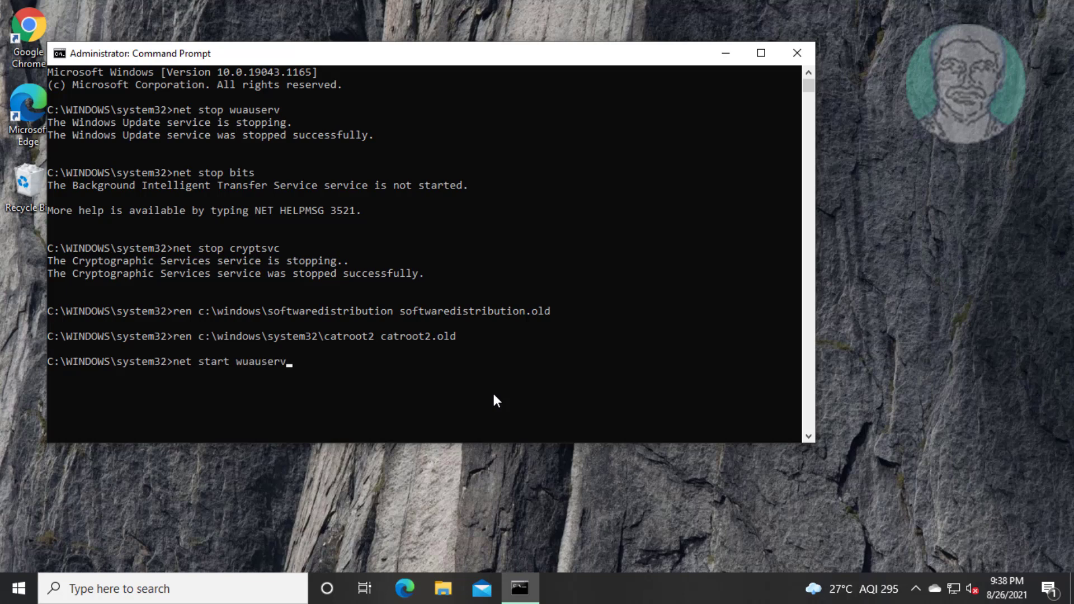
# Step: Restart the wuauserv, bits and cryptsvc services with net start commands
pyautogui.press('Return')
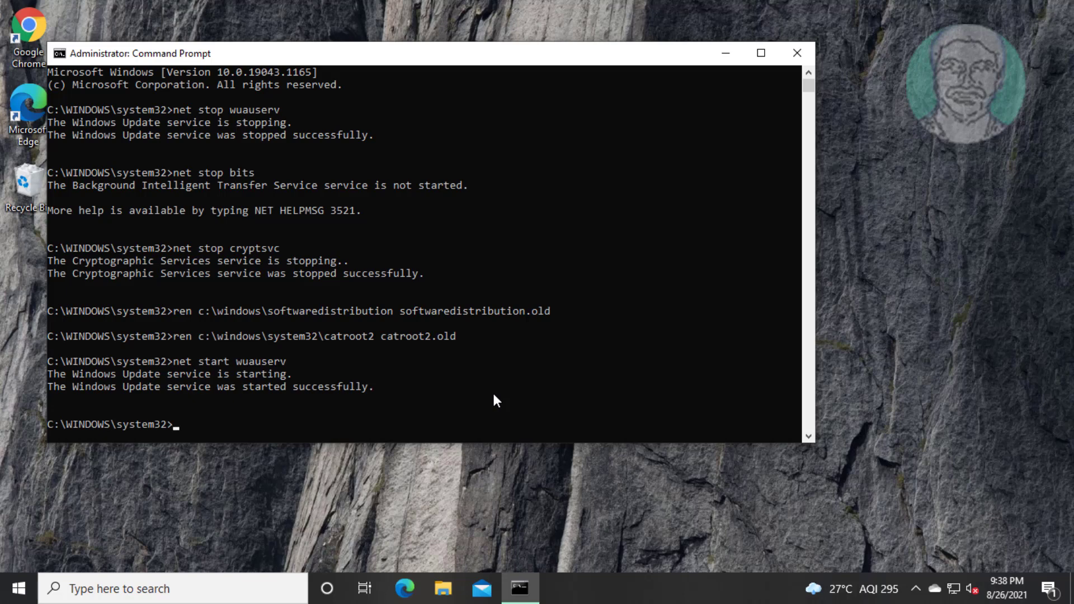
pyautogui.write('net start bits')
pyautogui.press('Return')
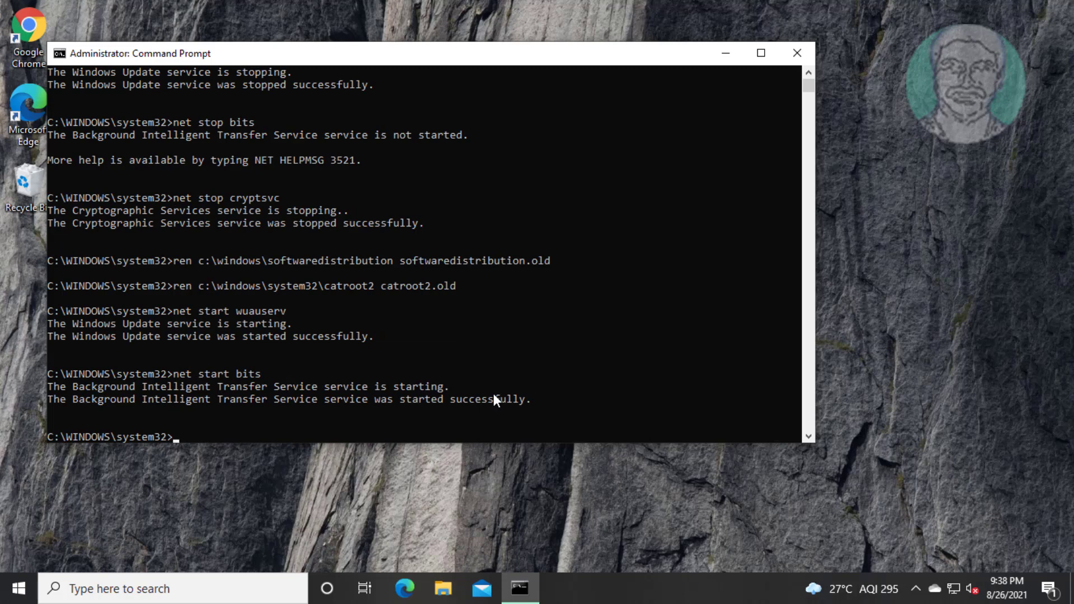
pyautogui.write('net start cryptsvc')
pyautogui.press('Return')
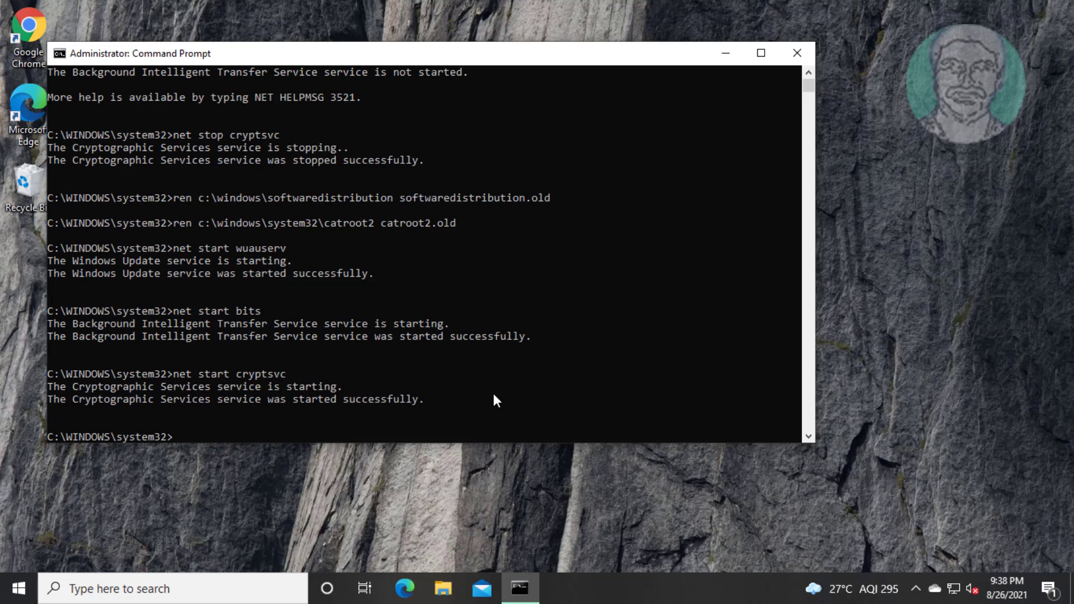
# Step: Exit Command Prompt and check the Start menu power options without restarting
pyautogui.write('exit')
pyautogui.press('Return')
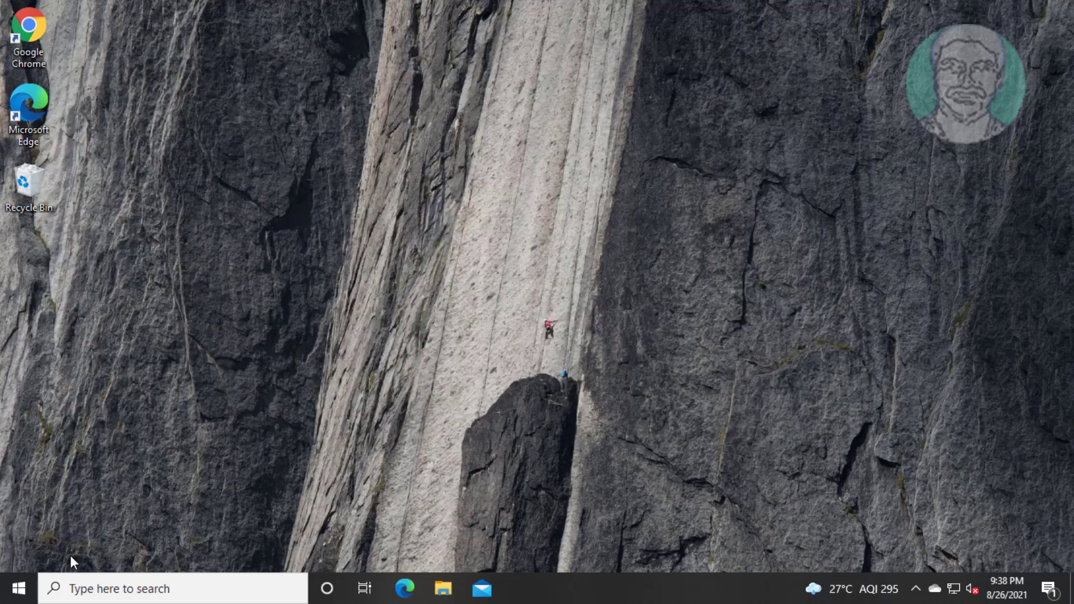
pyautogui.click(19, 589)
pyautogui.click(28, 552)
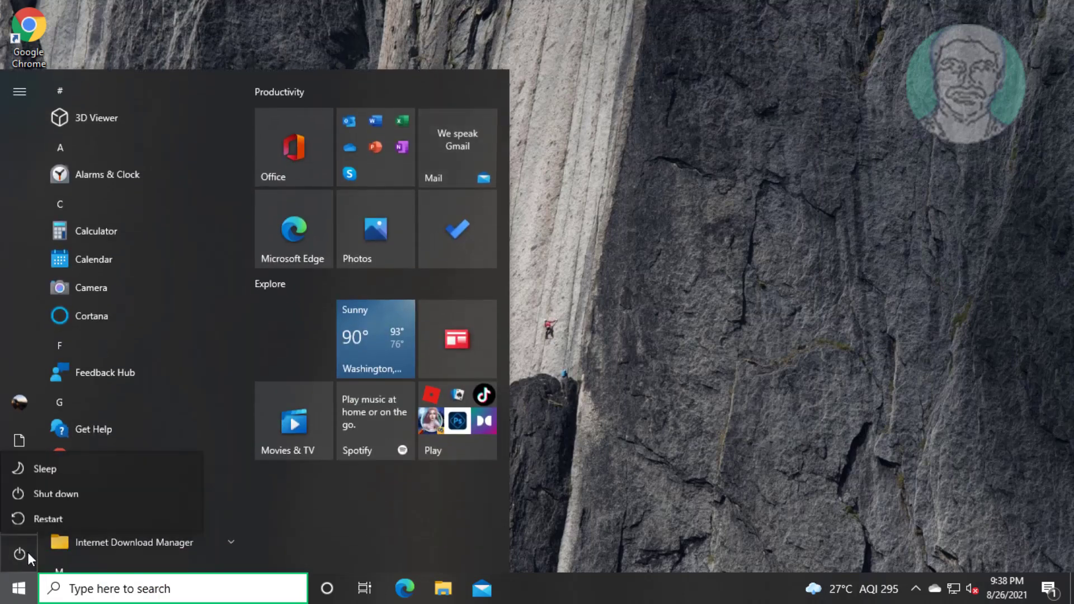
pyautogui.click(59, 518)
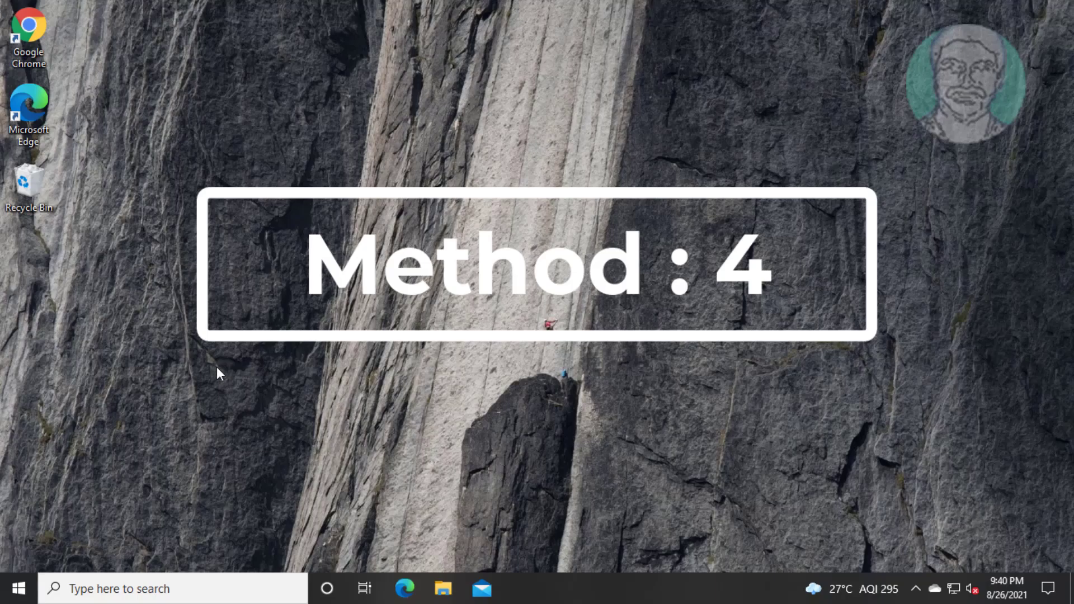
# Step: Launch Chrome maximized and search Google for 'windows 10 download'
pyautogui.doubleClick(41, 28)
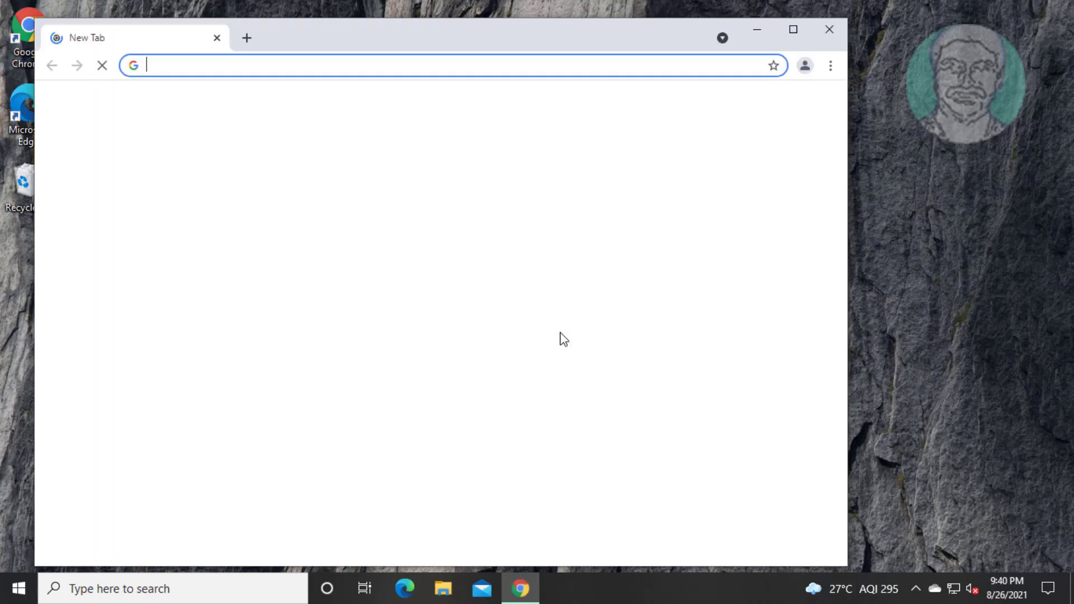
pyautogui.click(793, 30)
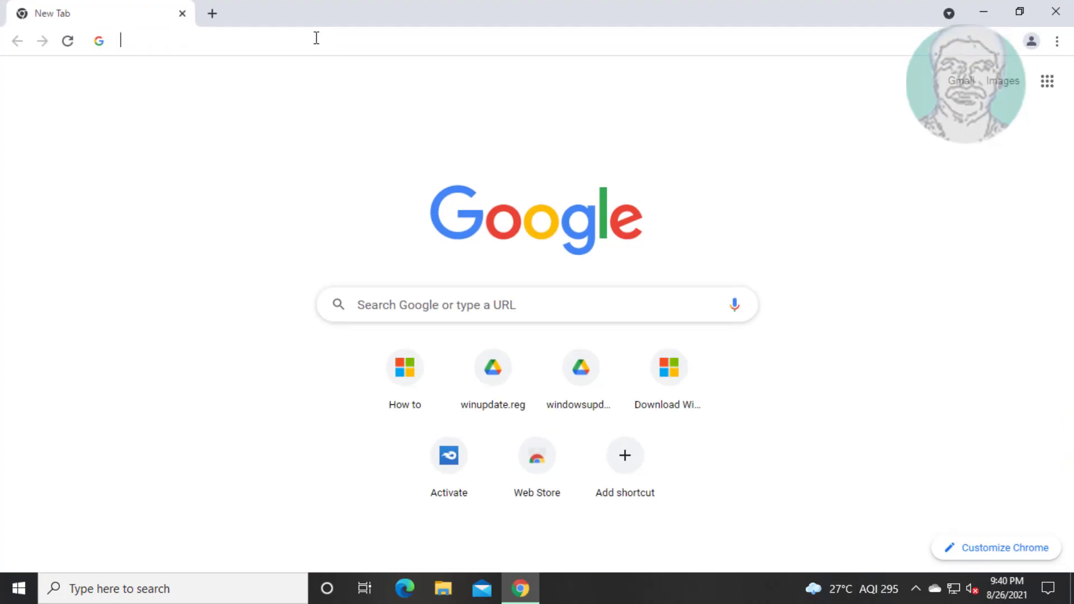
pyautogui.write('windows')
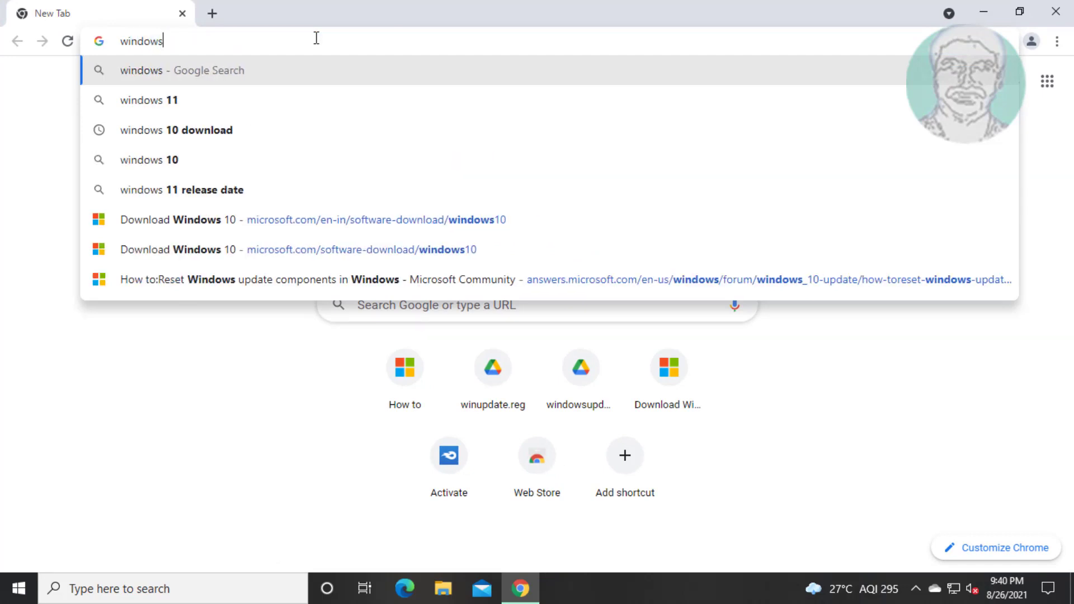
pyautogui.write(' 10 download')
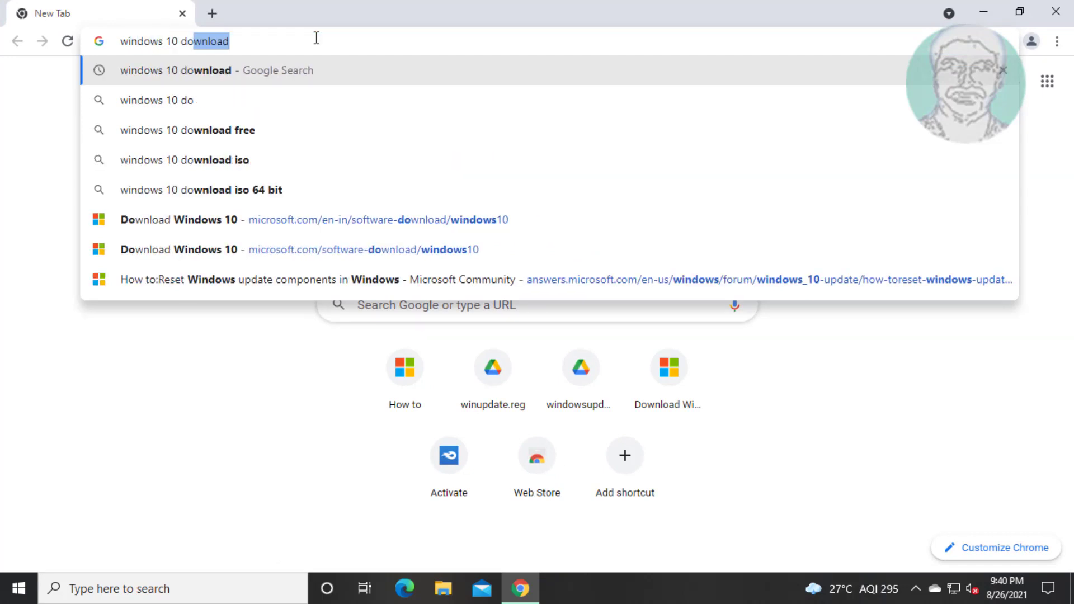
pyautogui.press('Return')
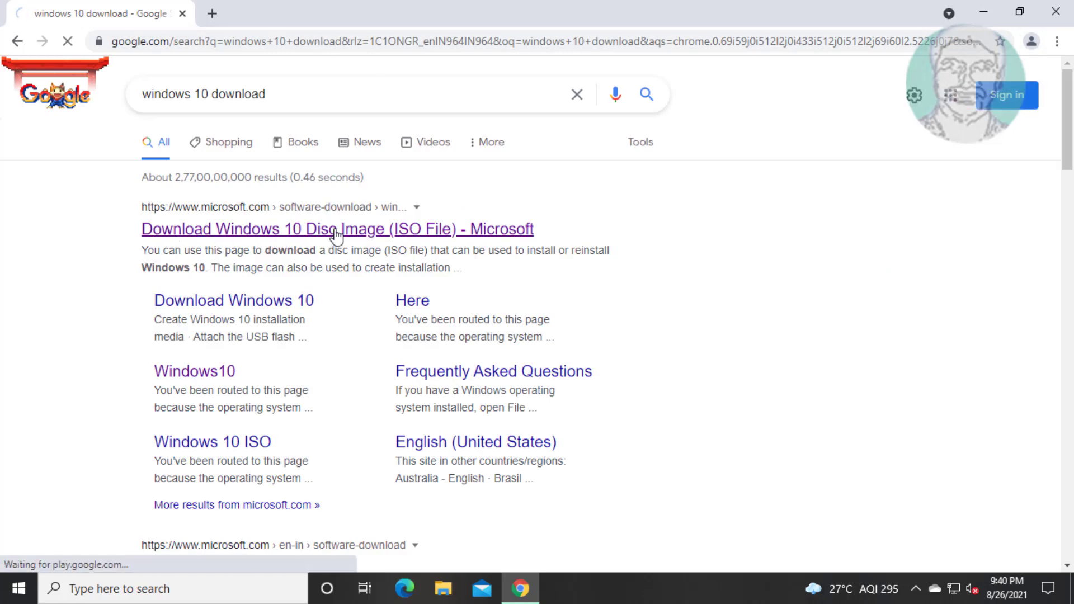
# Step: From Microsoft's Download Windows 10 page, download the media creation tool and run it
pyautogui.click(337, 230)
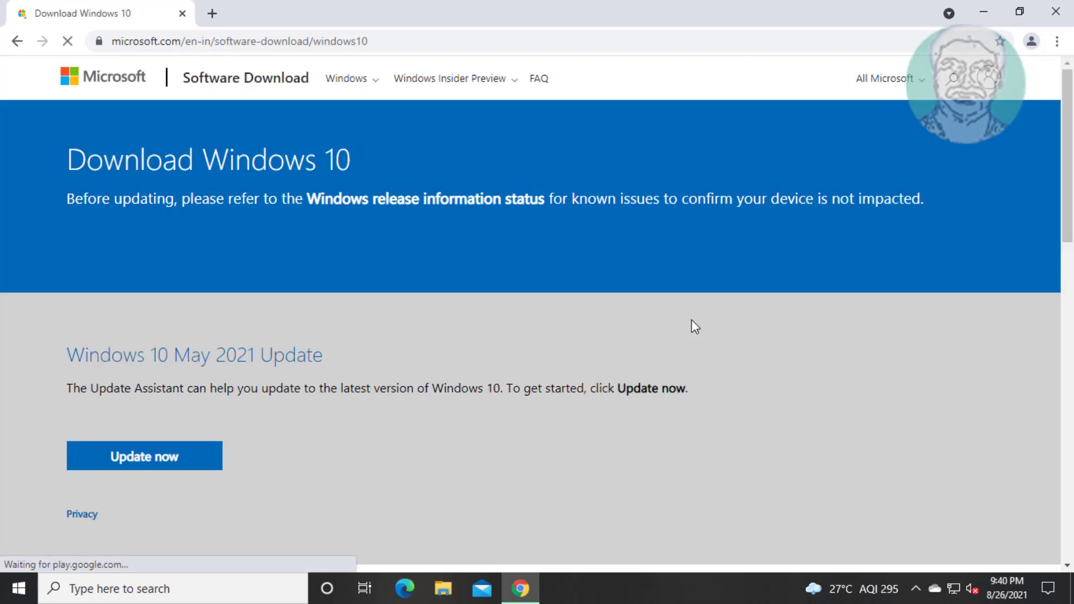
pyautogui.scroll(-5, 356, 432)
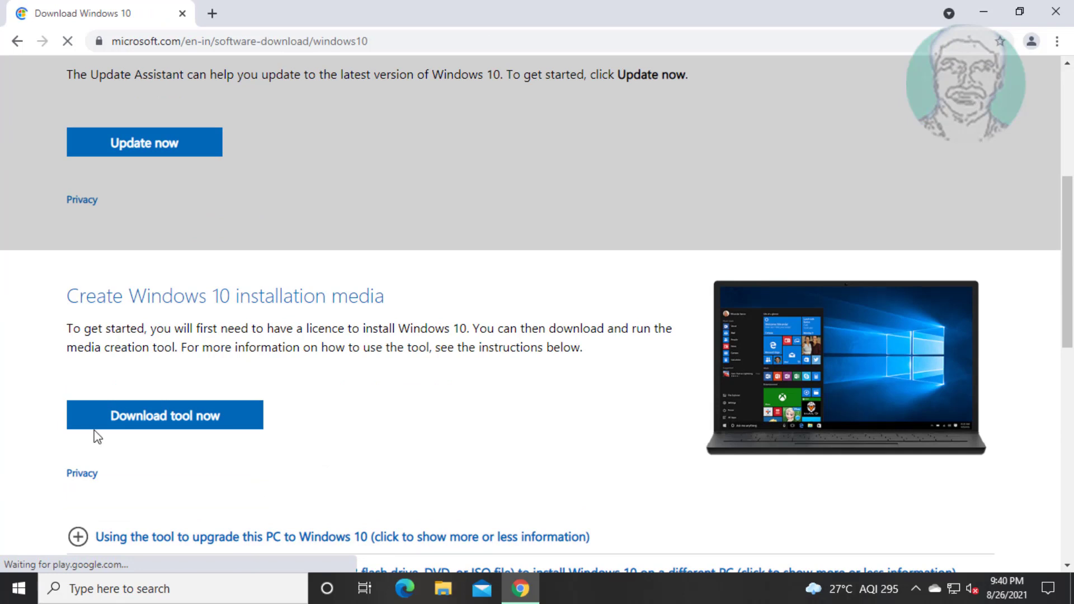
pyautogui.click(168, 416)
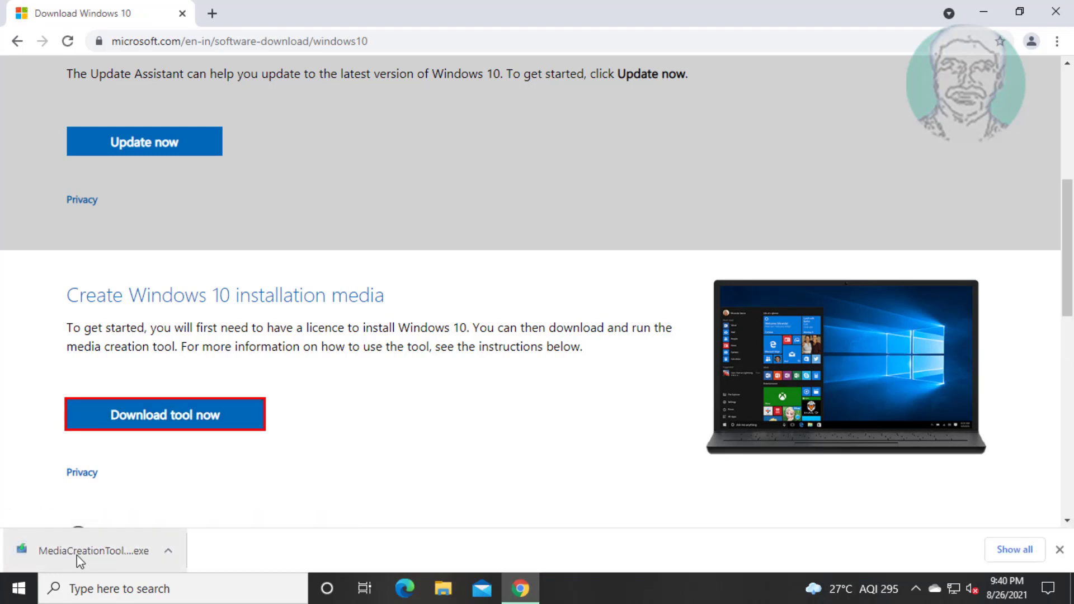
pyautogui.click(97, 554)
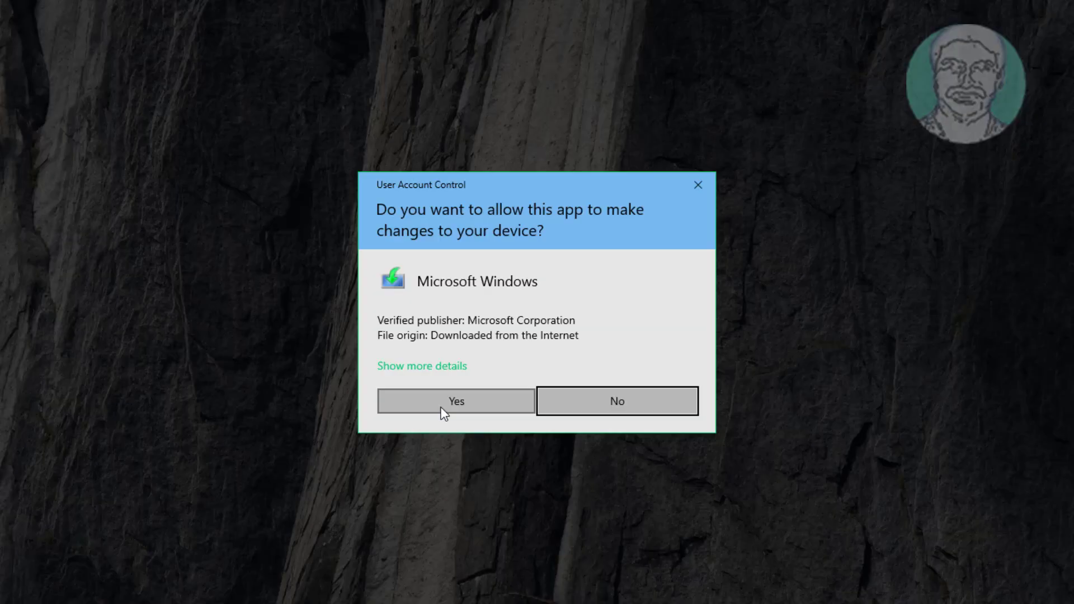
# Step: Approve the User Account Control prompt for the media creation tool and minimize Chrome
pyautogui.click(442, 406)
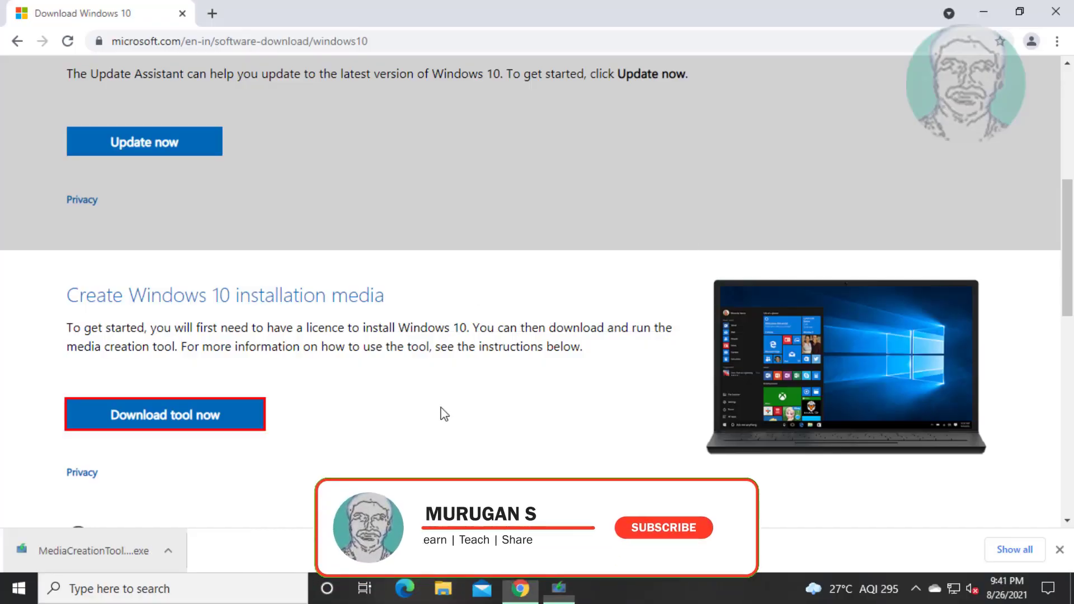
pyautogui.click(985, 14)
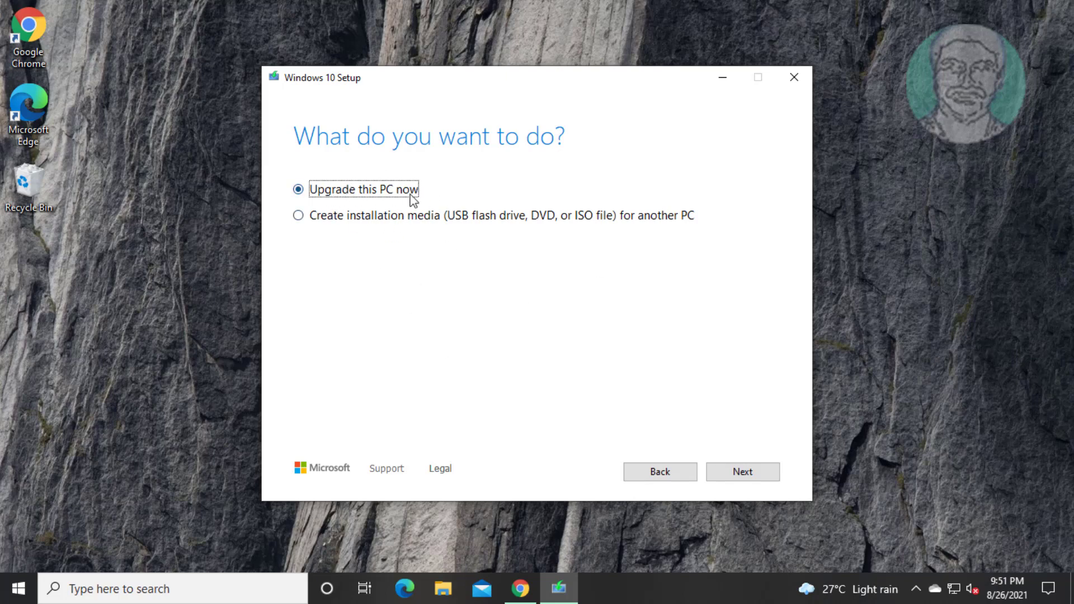
# Step: Upgrade this PC now, accepting the license and keeping personal files and apps
pyautogui.click(744, 474)
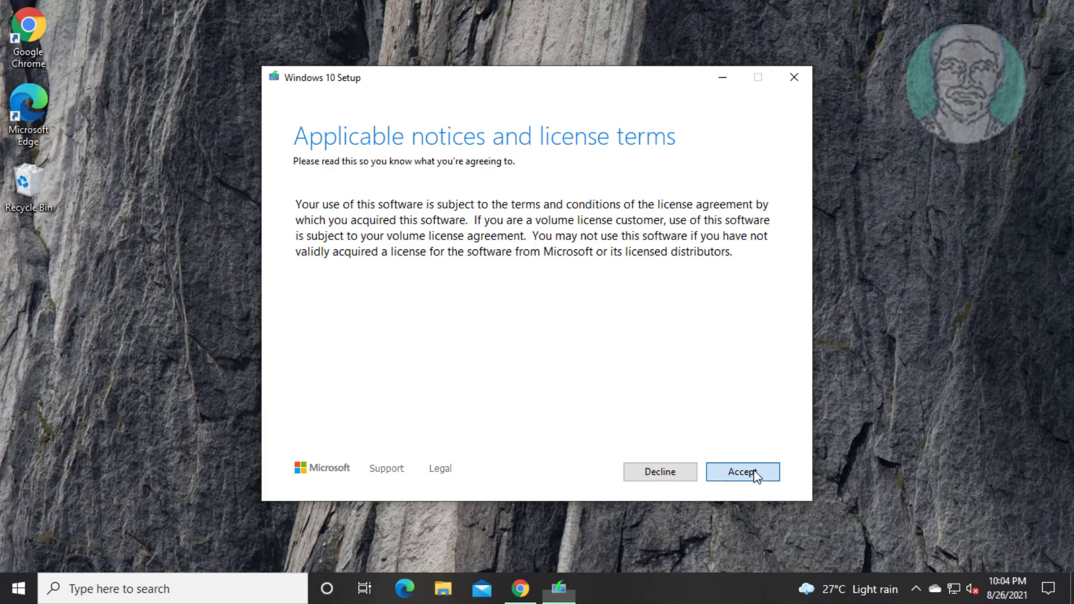
pyautogui.click(754, 472)
pyautogui.click(754, 472)
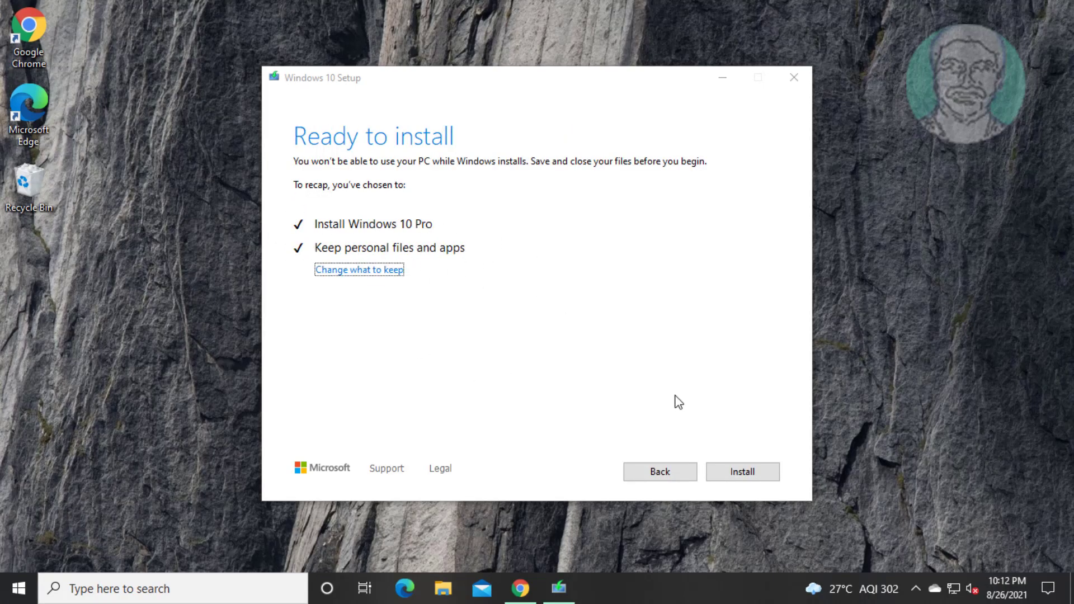
pyautogui.click(741, 471)
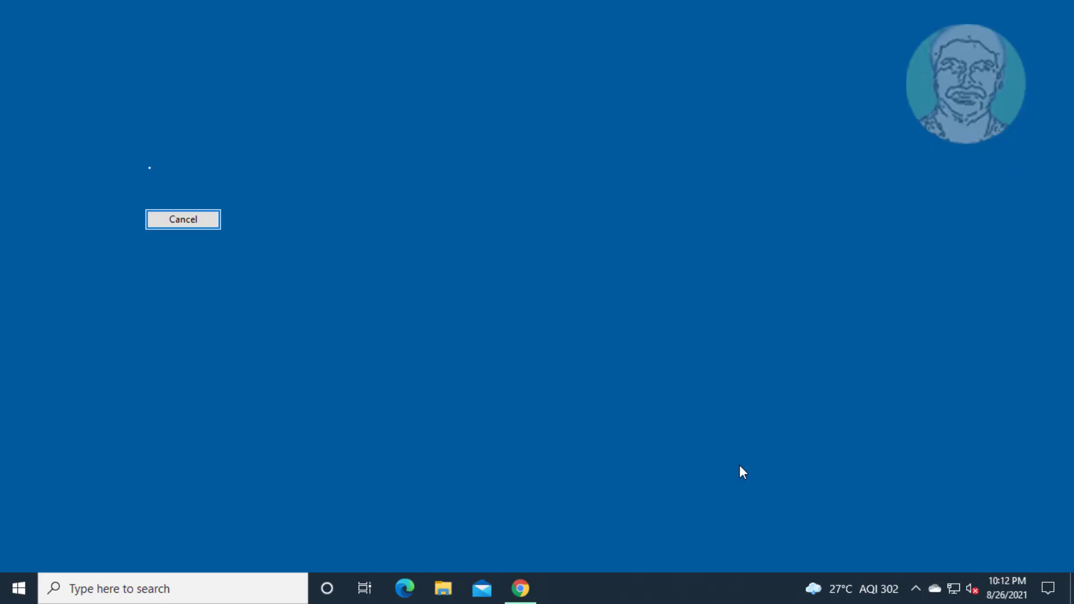